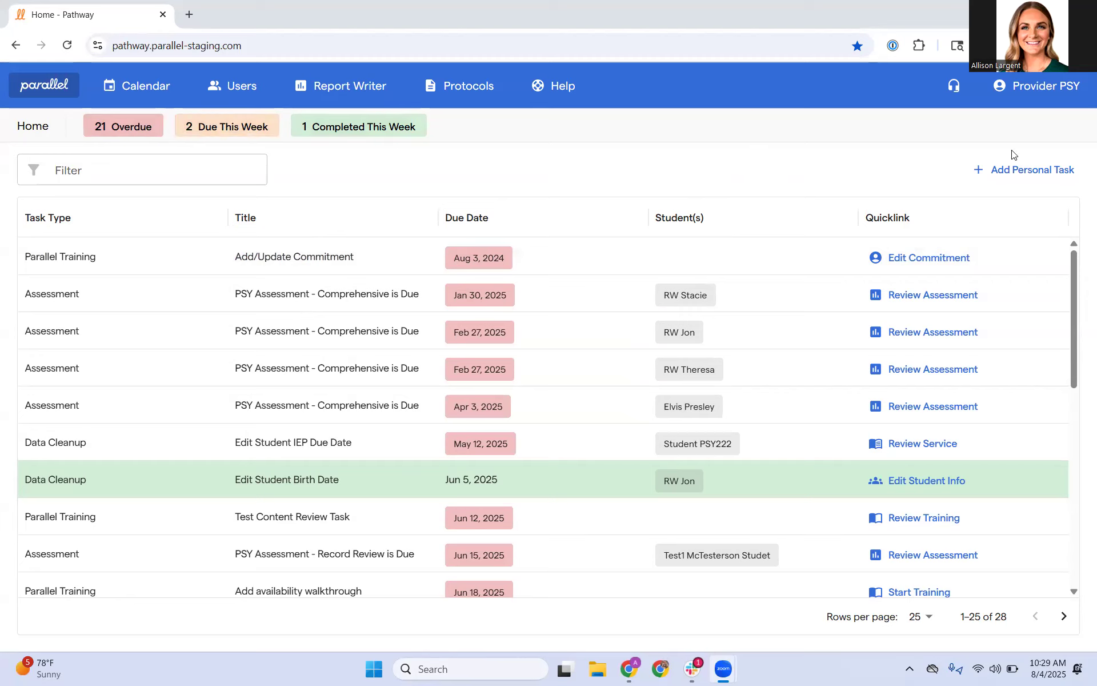
Step: Open the calendar, preview its Day view, and return to the Week view
left_click(128, 87)
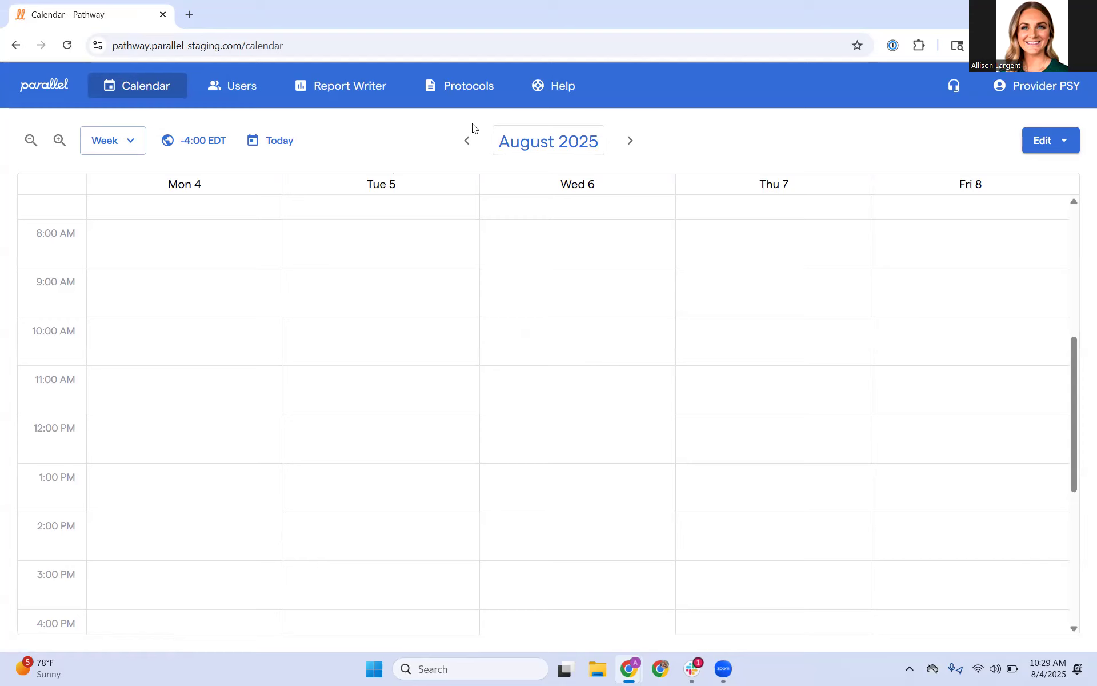
left_click(126, 143)
left_click(158, 181)
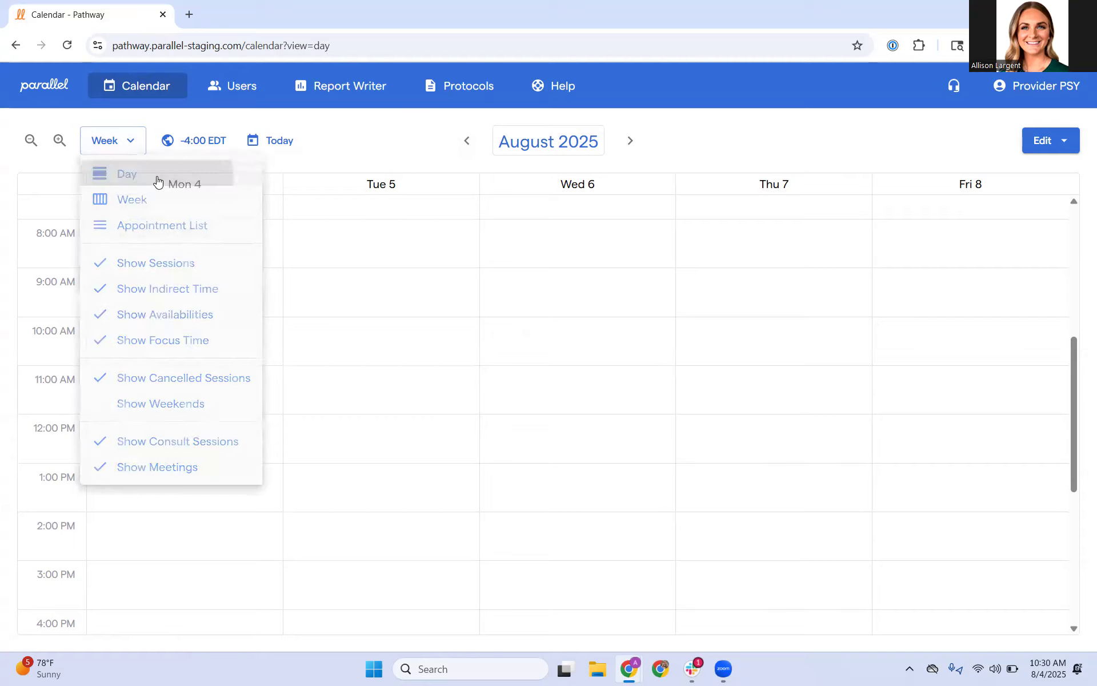
left_click(127, 142)
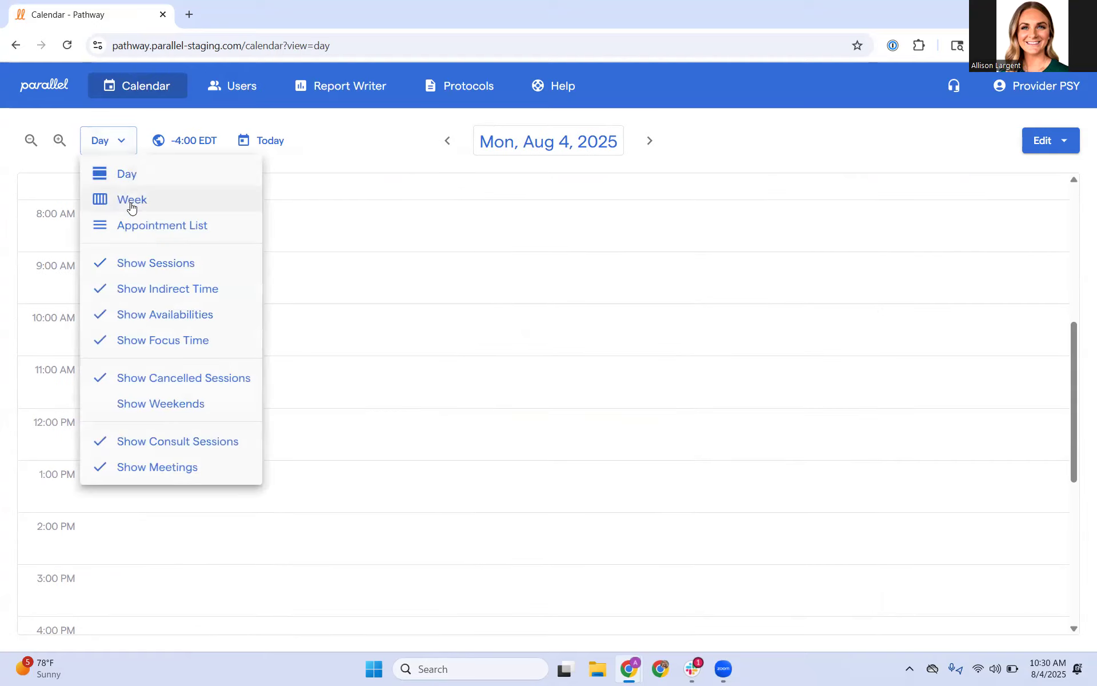
left_click(130, 203)
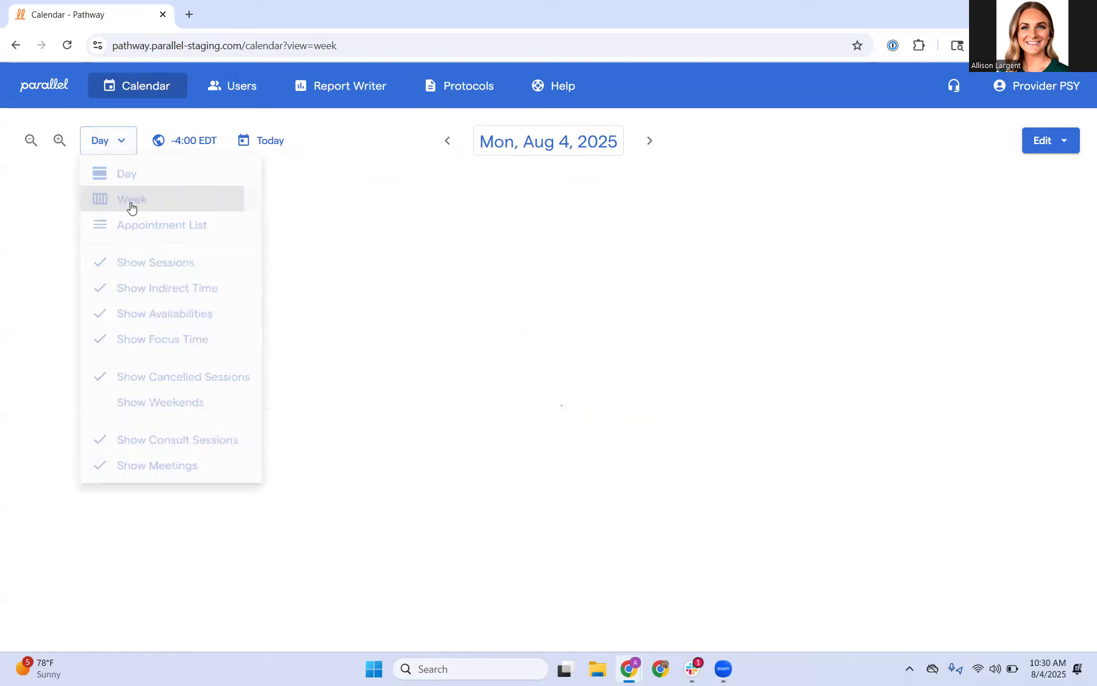
Step: Start a new student record in the students list and enter the student's first and last name
left_click(239, 89)
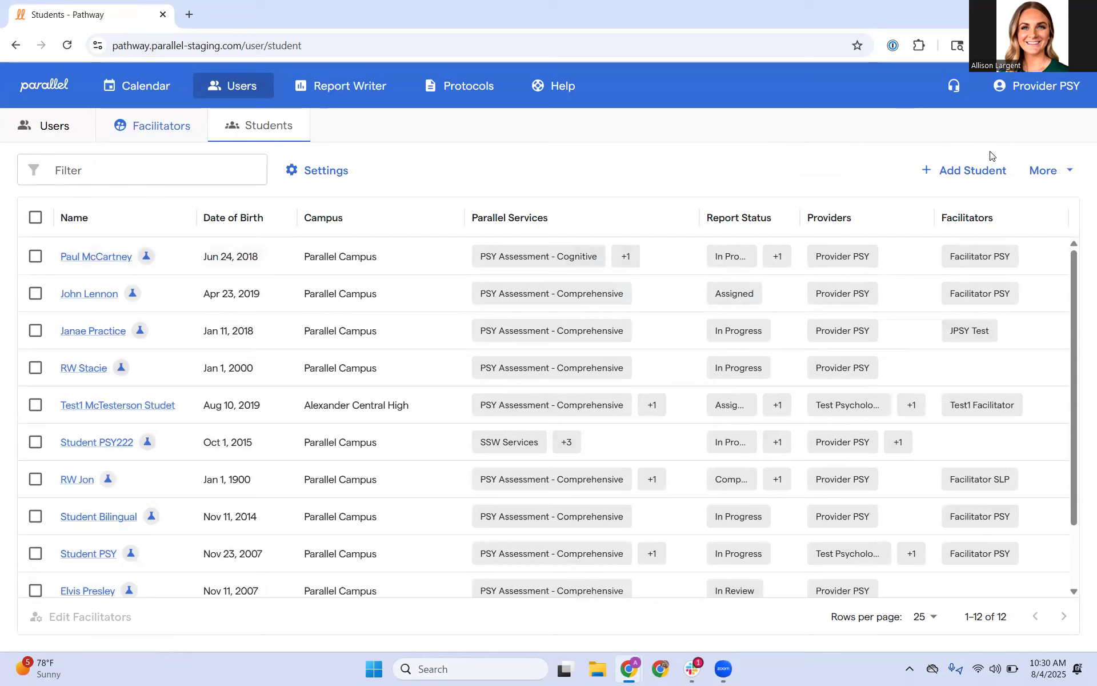
left_click(958, 171)
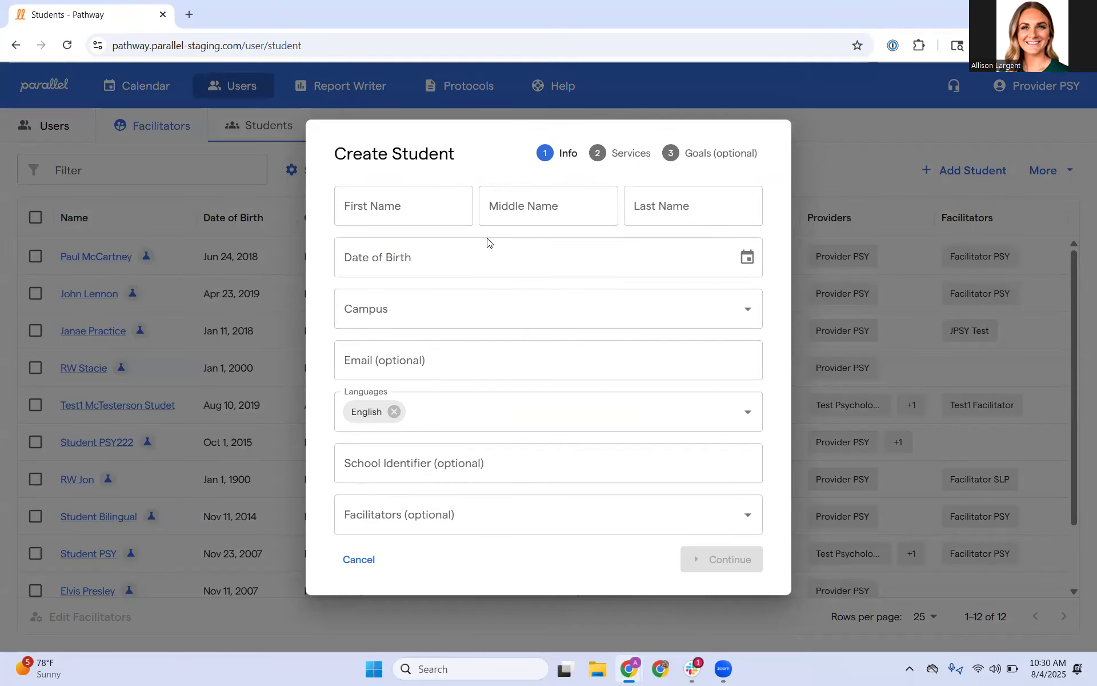
left_click(404, 215)
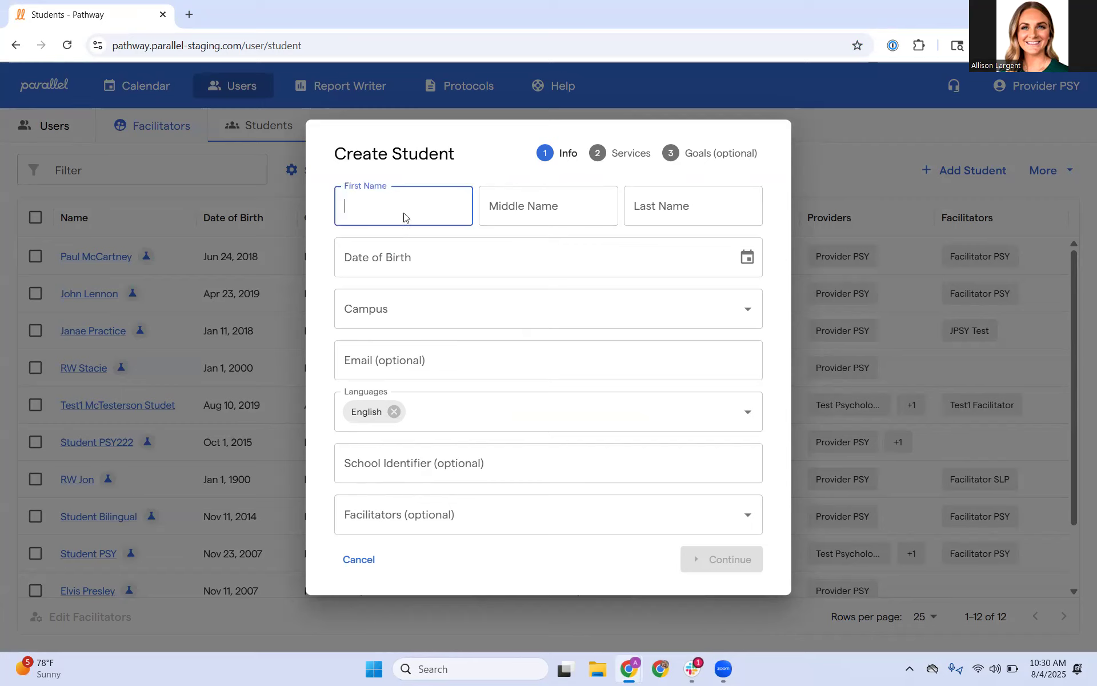
type("R")
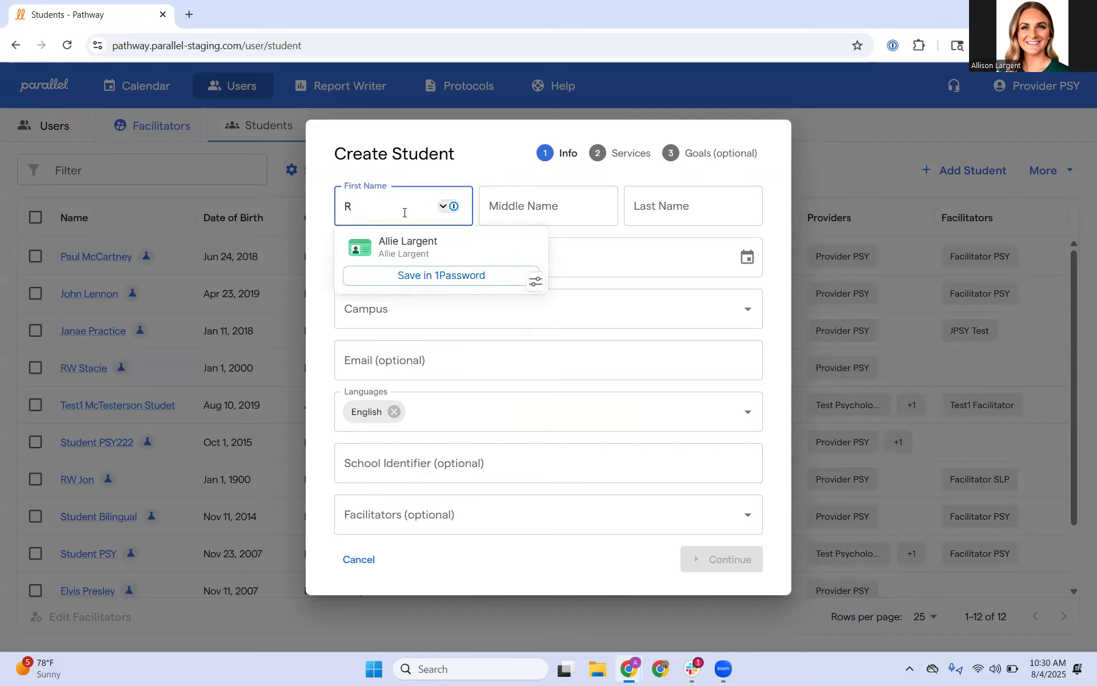
type("ing")
key("Tab")
key("Tab")
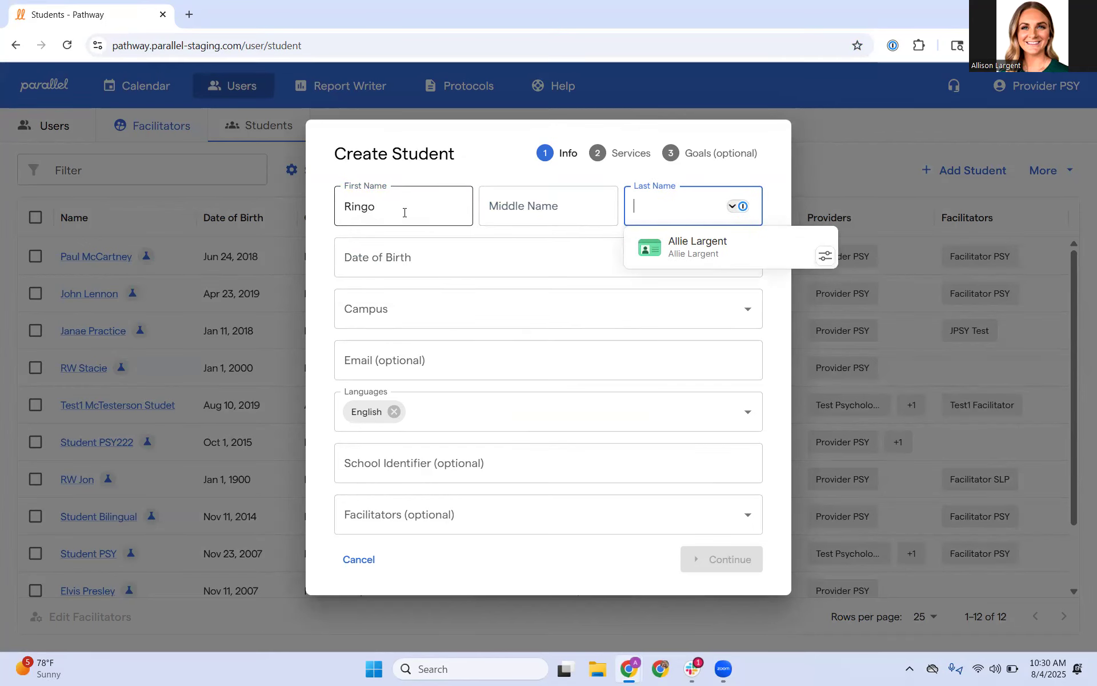
type("Starr")
Step: Enter the student's date of birth, assign Parallel Campus, and continue to the services stage
left_click(396, 252)
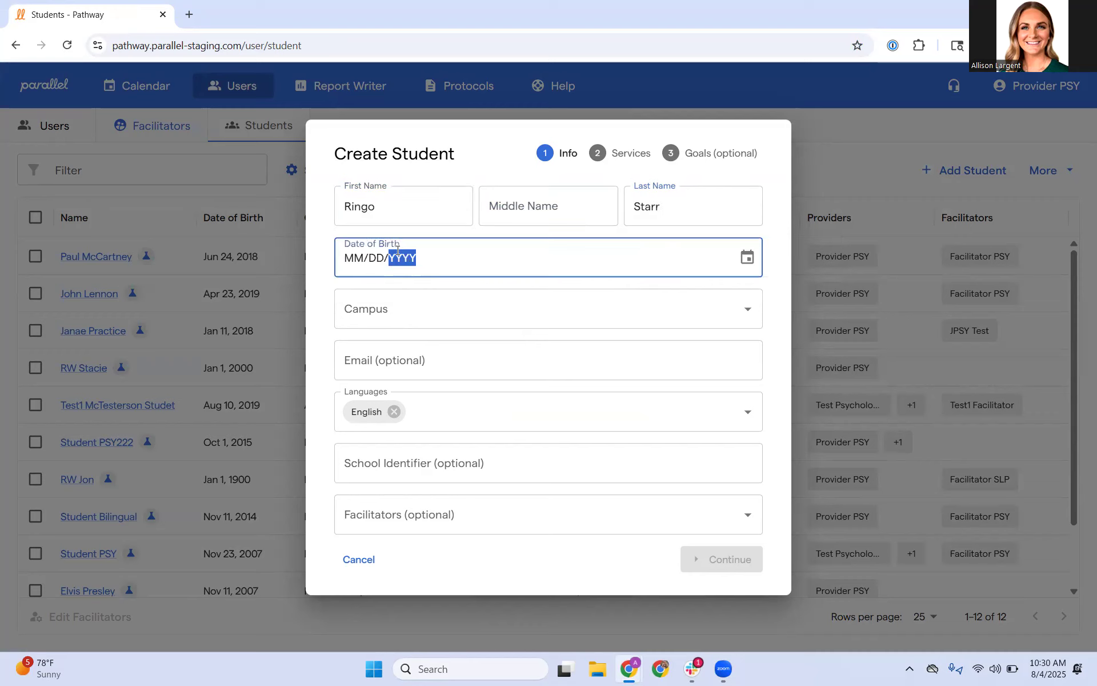
left_click(356, 258)
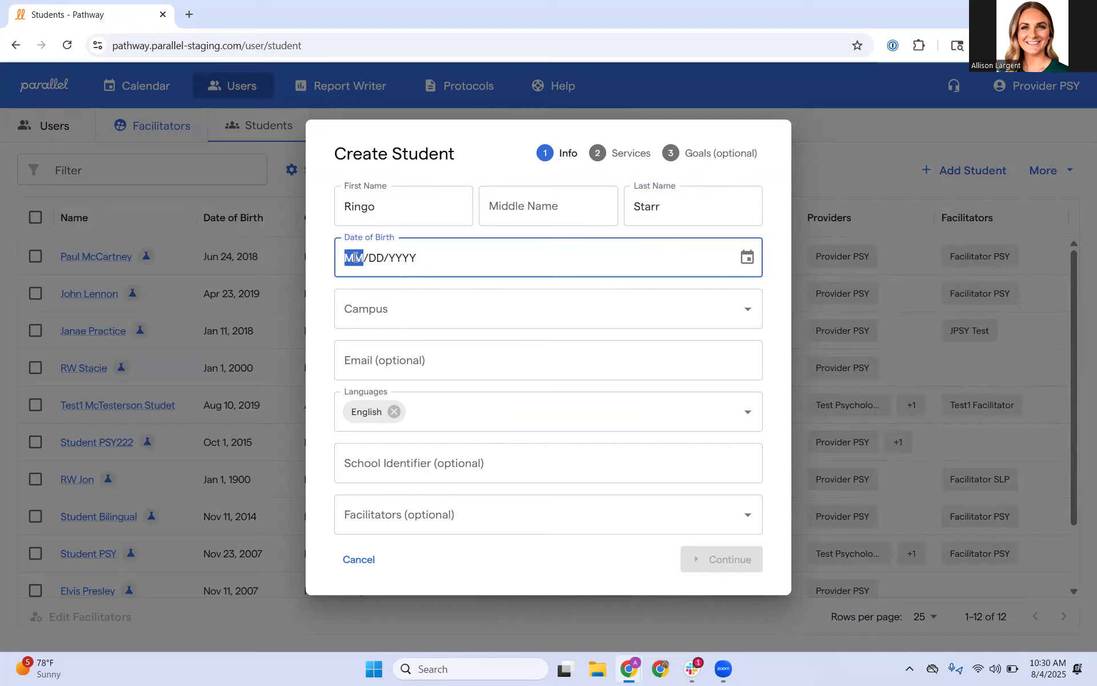
type("07/19/20")
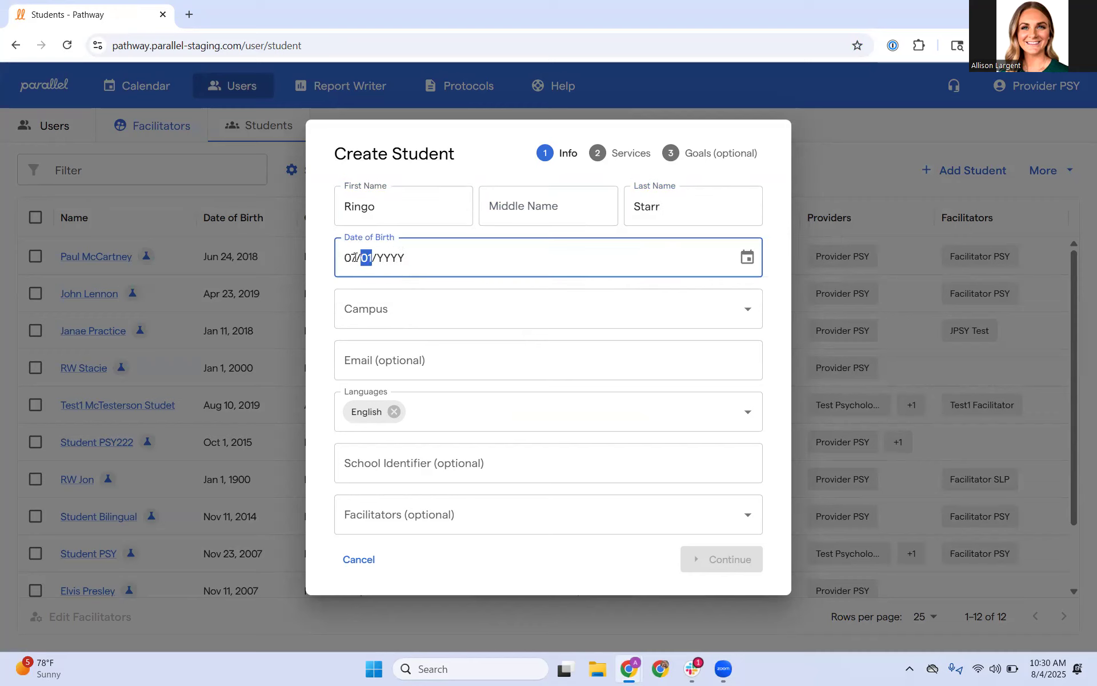
type("18")
left_click(370, 303)
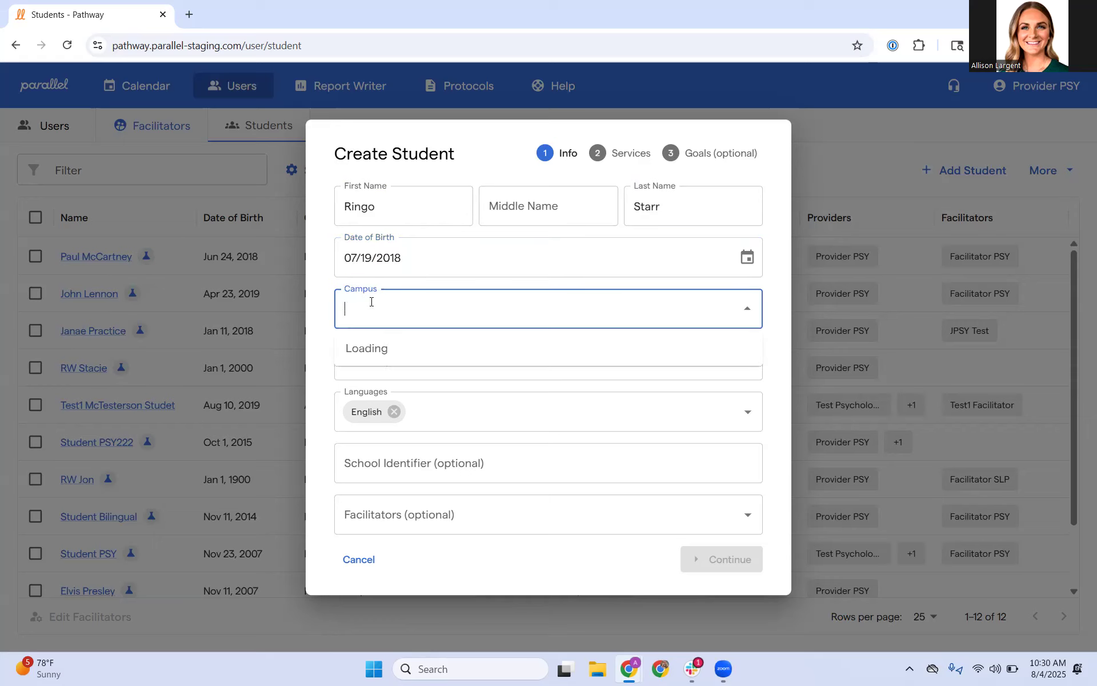
left_click(424, 443)
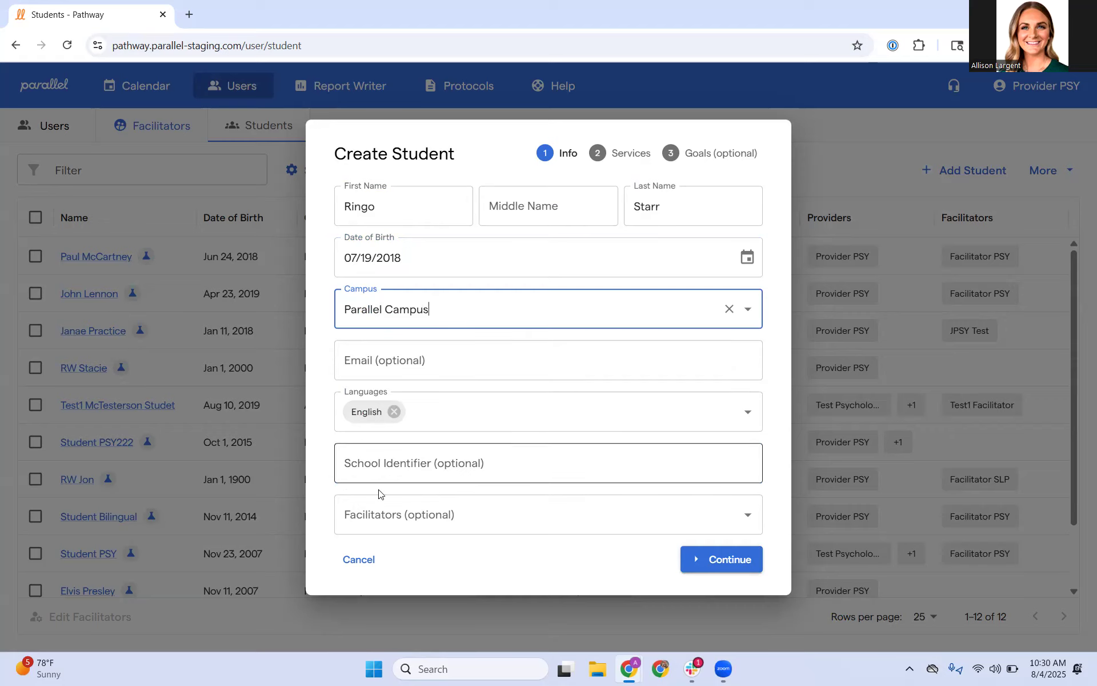
left_click(713, 560)
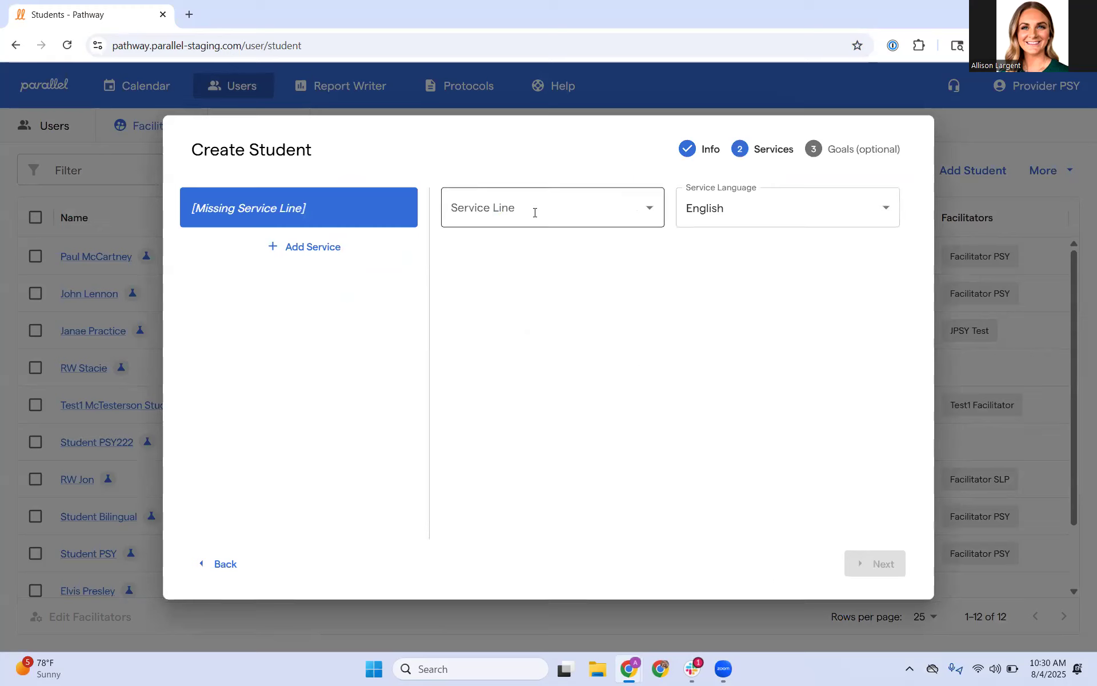
Step: Assign the School Psychologist Assessment - Comprehensive service line with an assessment due date of 09/30/2025
left_click(566, 212)
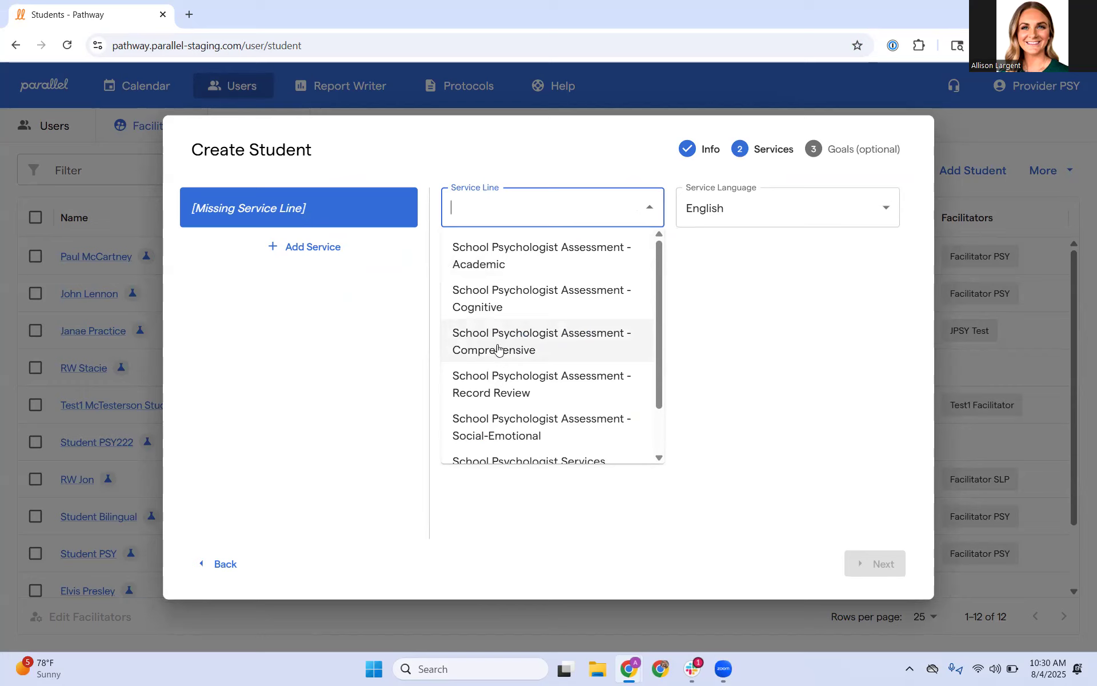
left_click(530, 349)
left_click(452, 302)
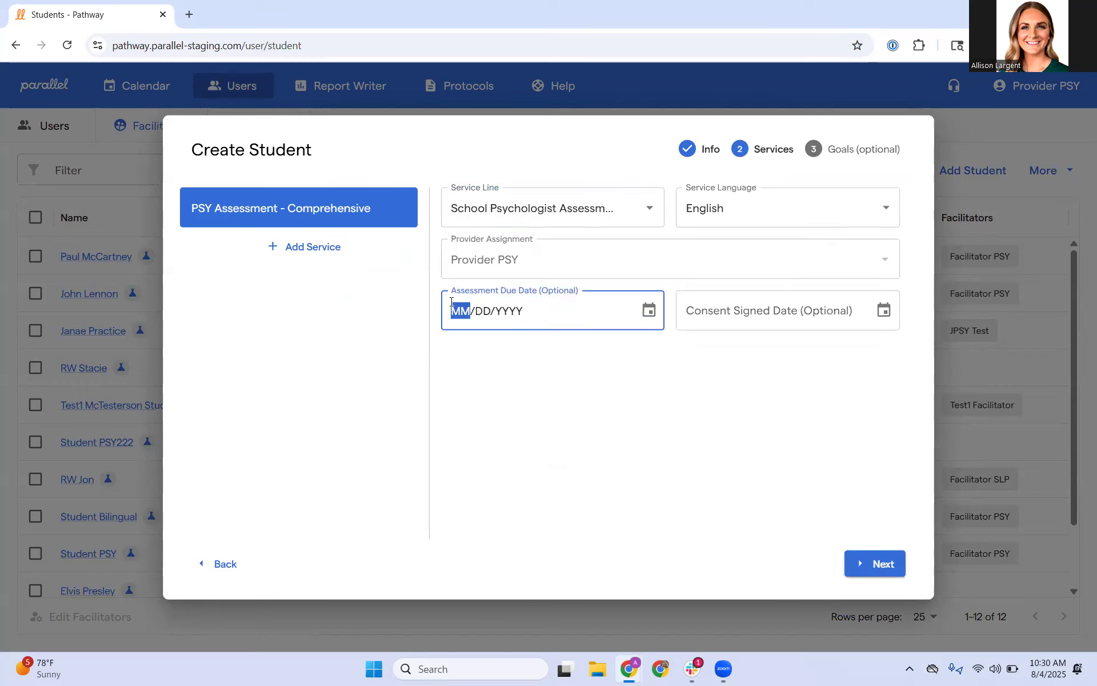
type("09302025")
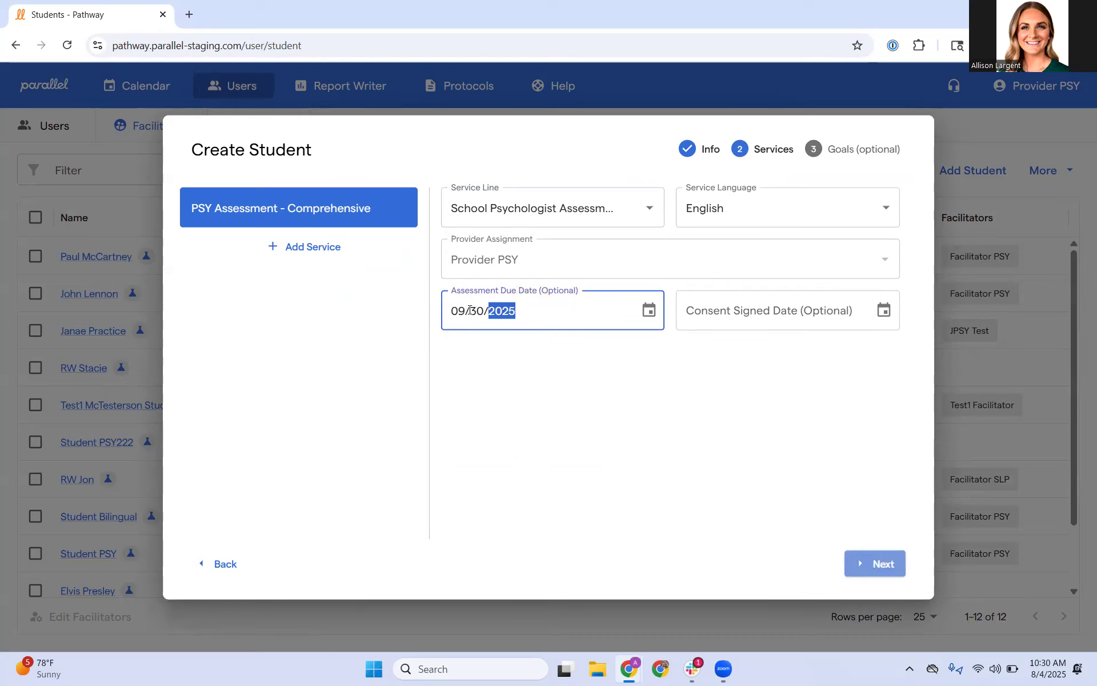
Step: Set the consent signed date to 06/30/2025 and submit the new student without adding goals
left_click(717, 311)
left_click(705, 314)
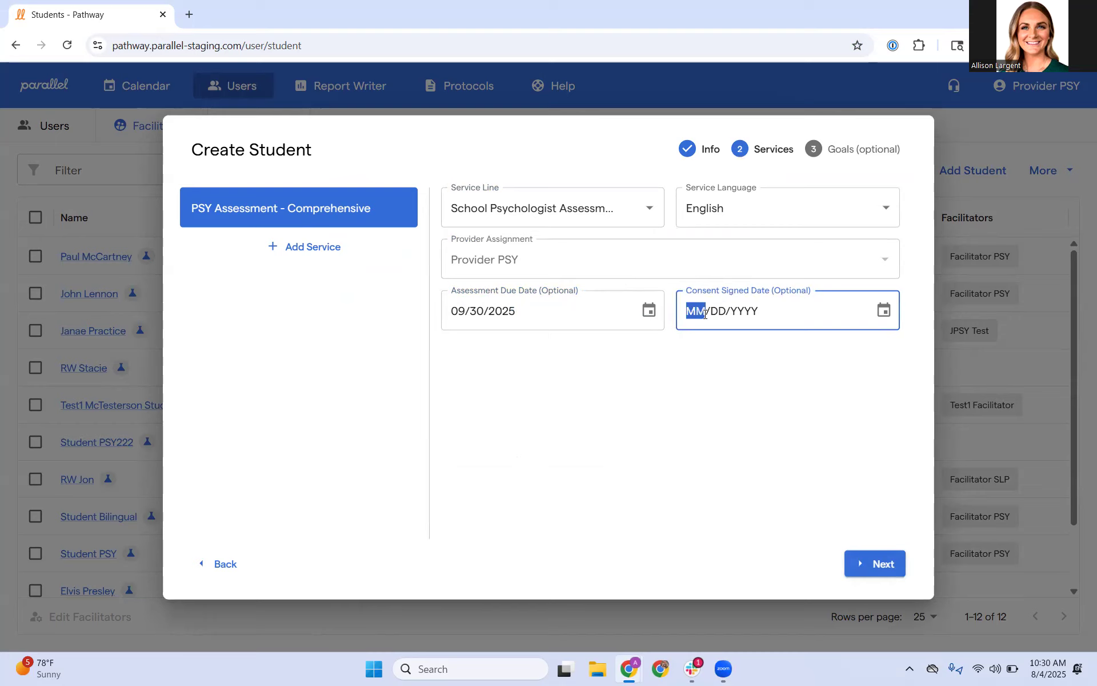
type("06302025")
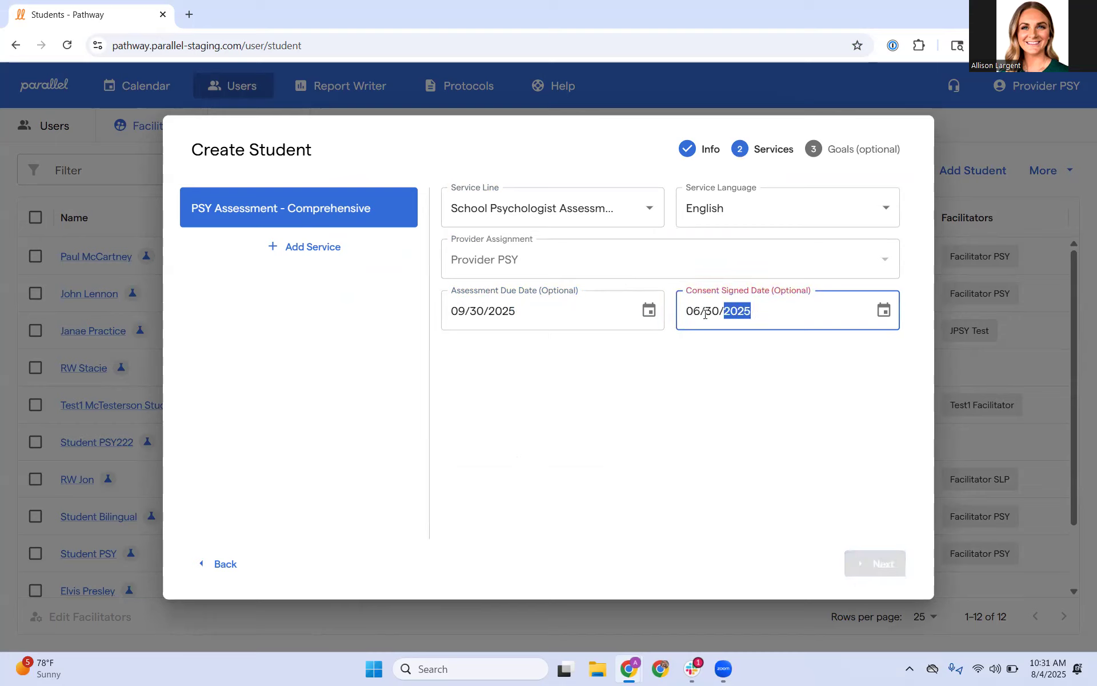
left_click(880, 564)
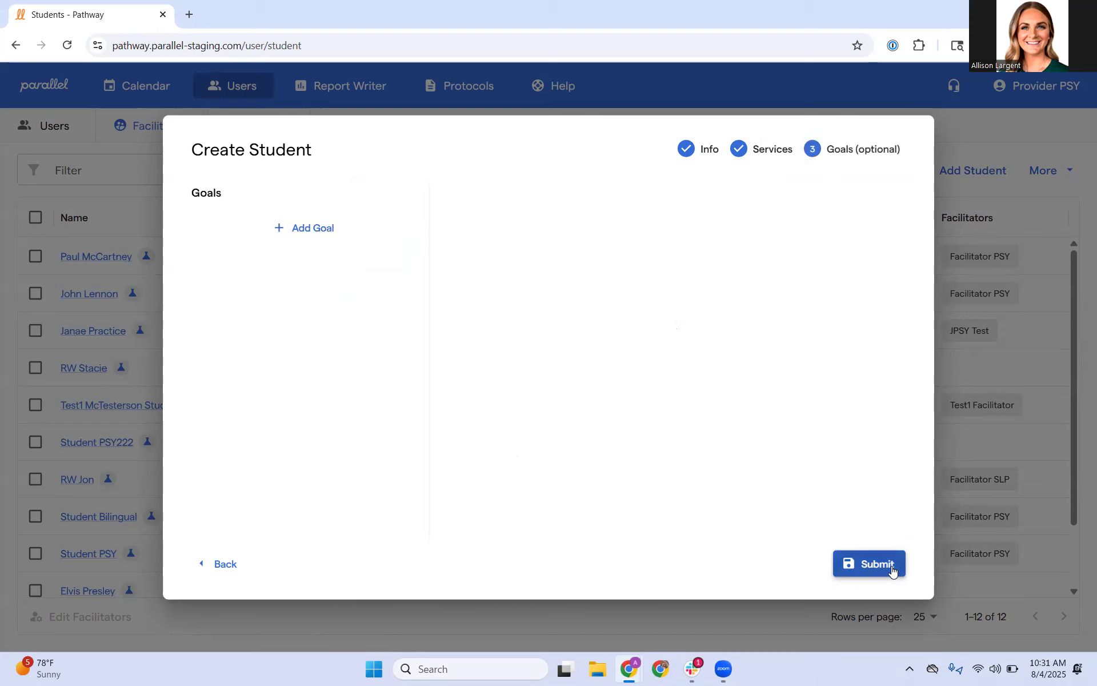
left_click(861, 564)
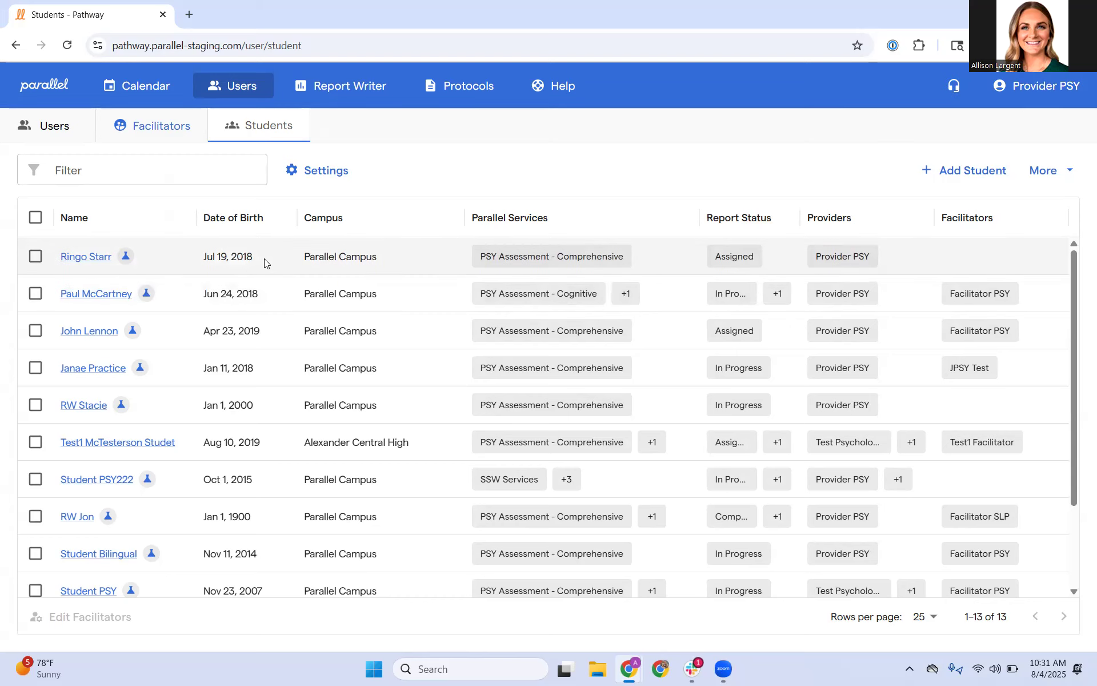
Step: Start a new session in the calendar with the appointment type Testing Session
left_click(157, 86)
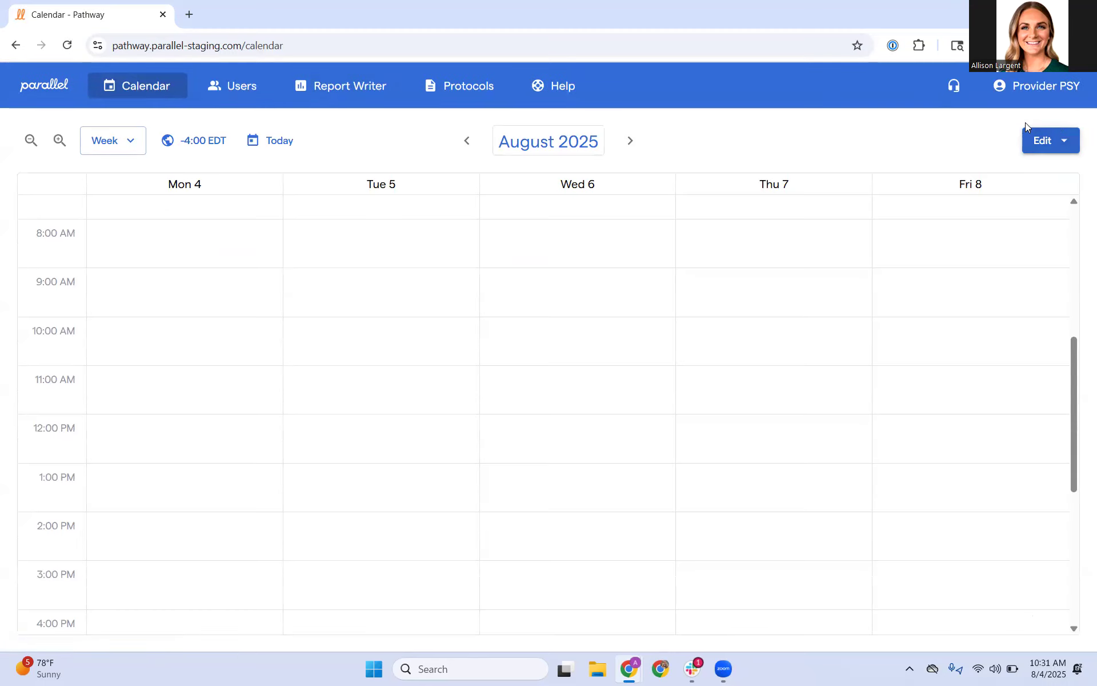
left_click(1051, 144)
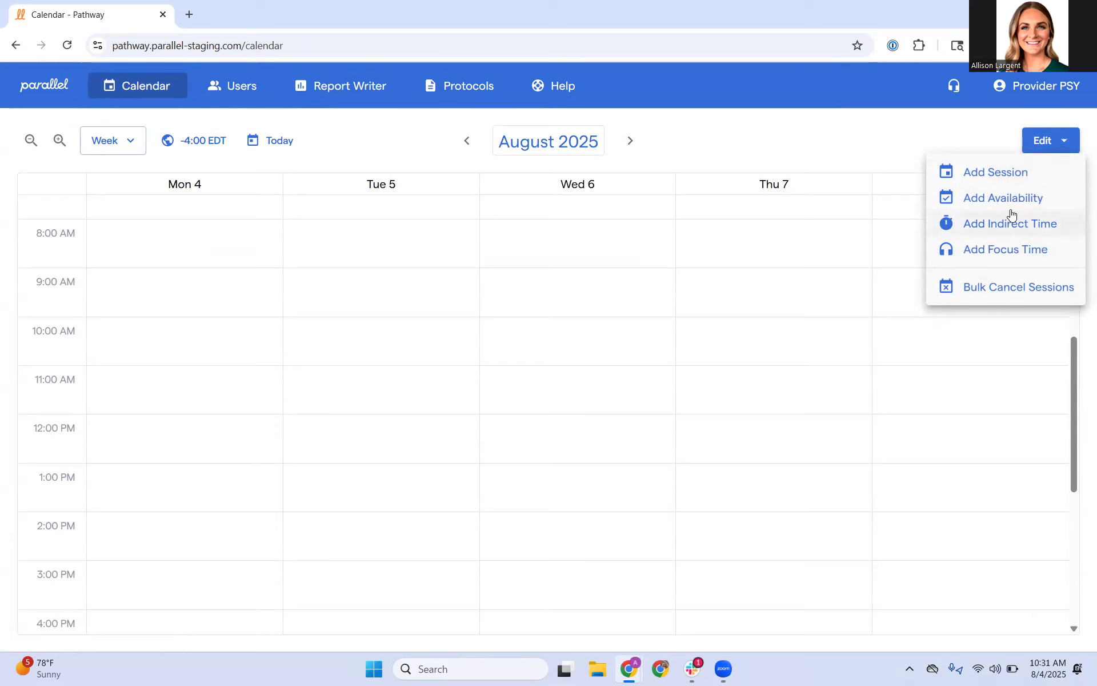
left_click(1002, 172)
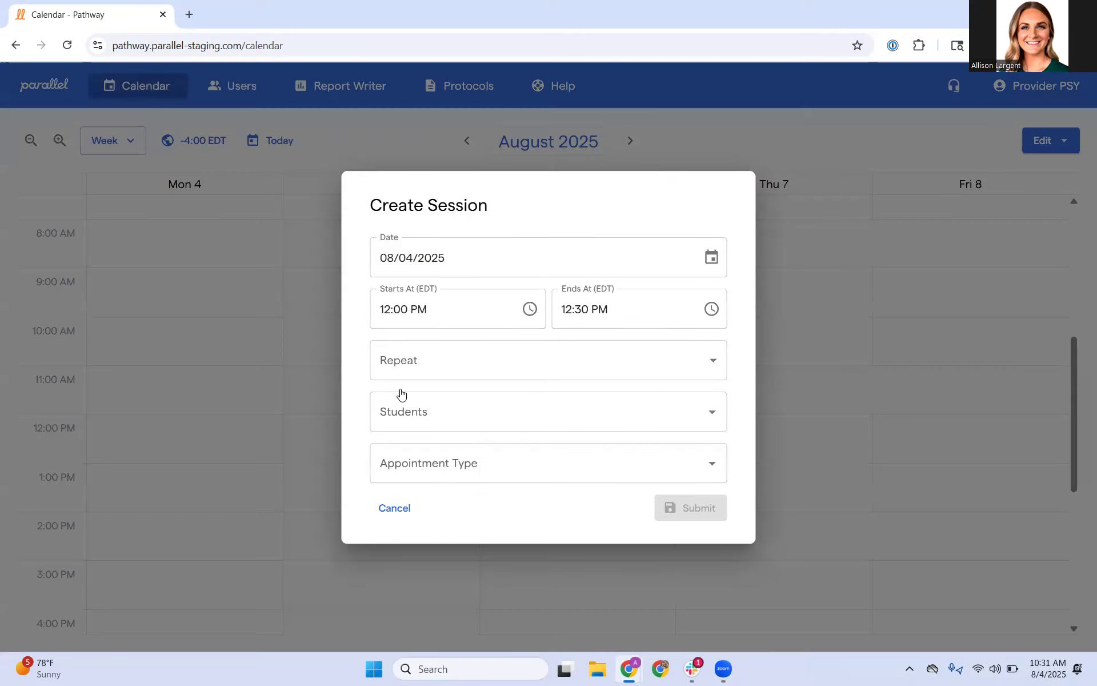
left_click(463, 465)
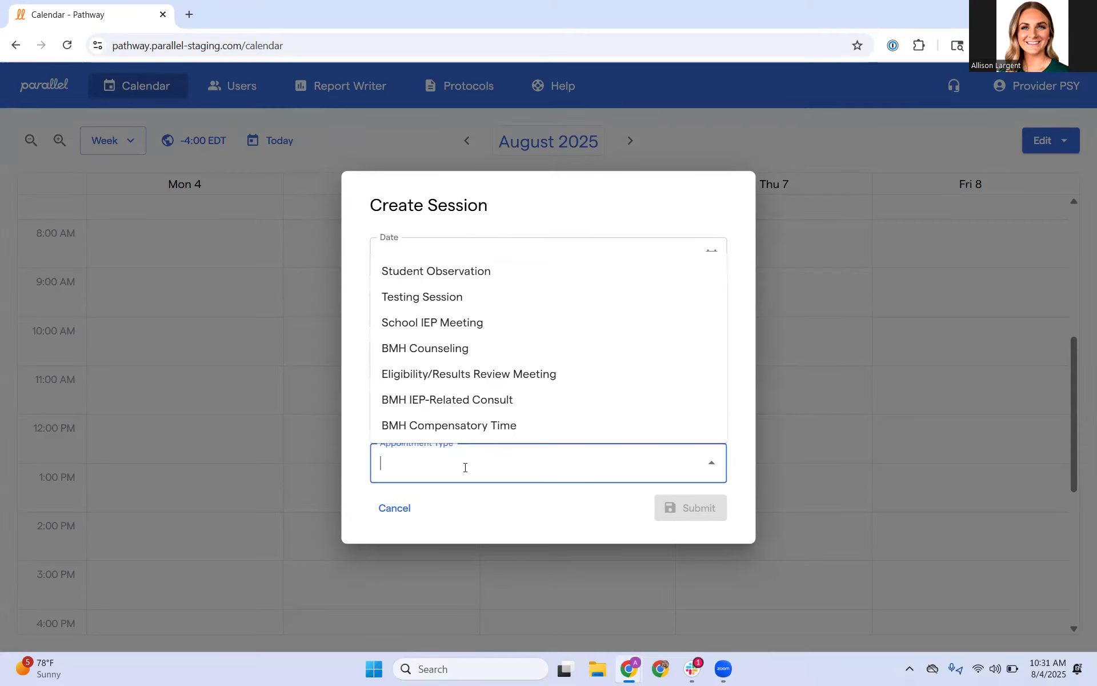
left_click(470, 301)
Step: Add the newly created student to the testing session, keep the default date and time, and submit it
left_click(433, 416)
type("ringo")
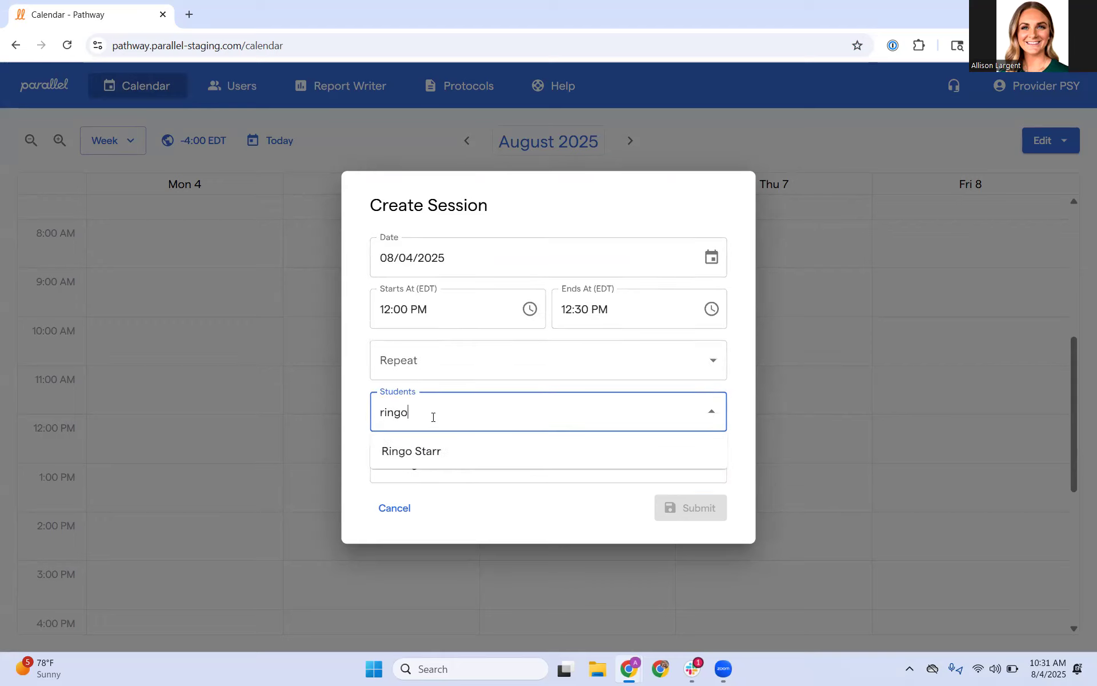
left_click(434, 451)
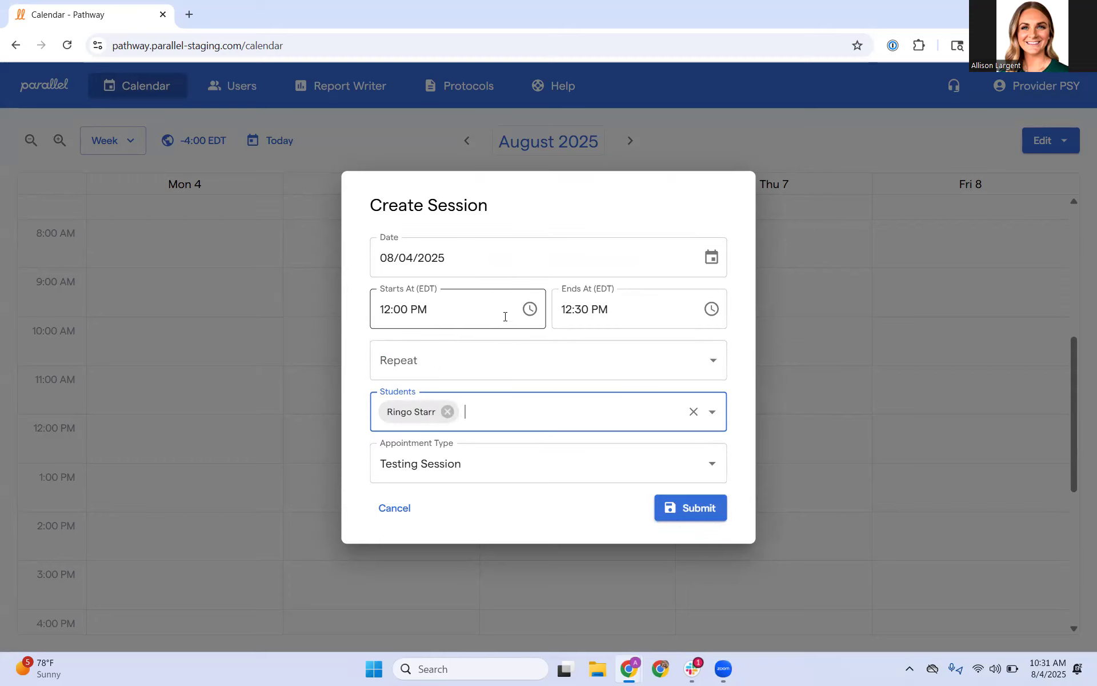
left_click(691, 509)
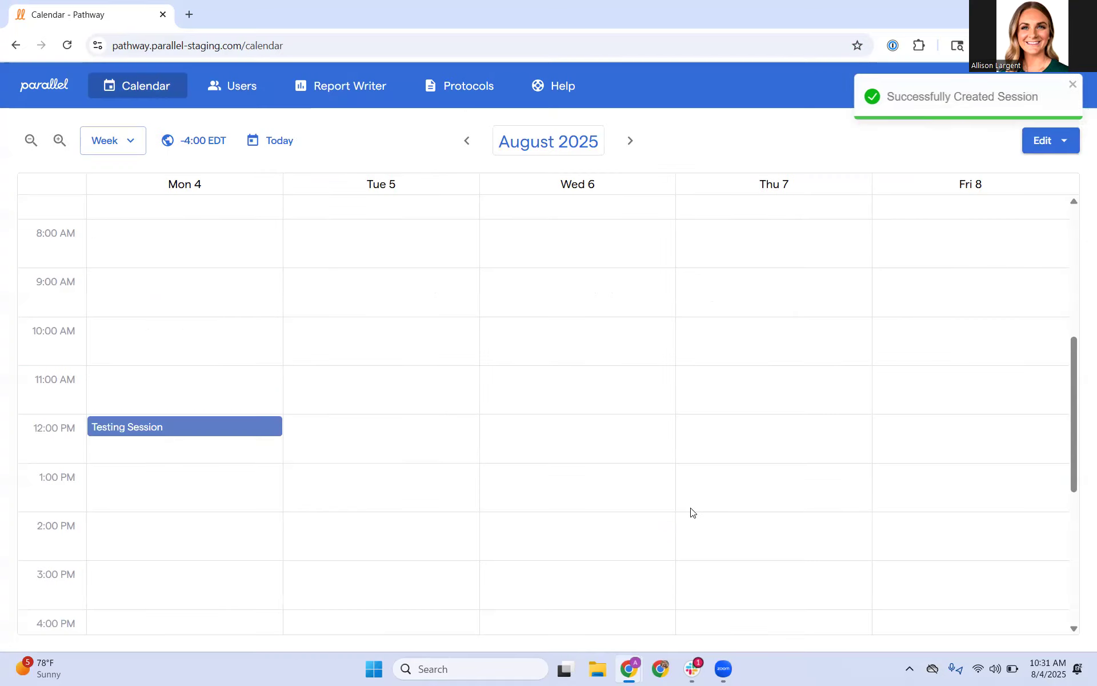
mouse_move(205, 434)
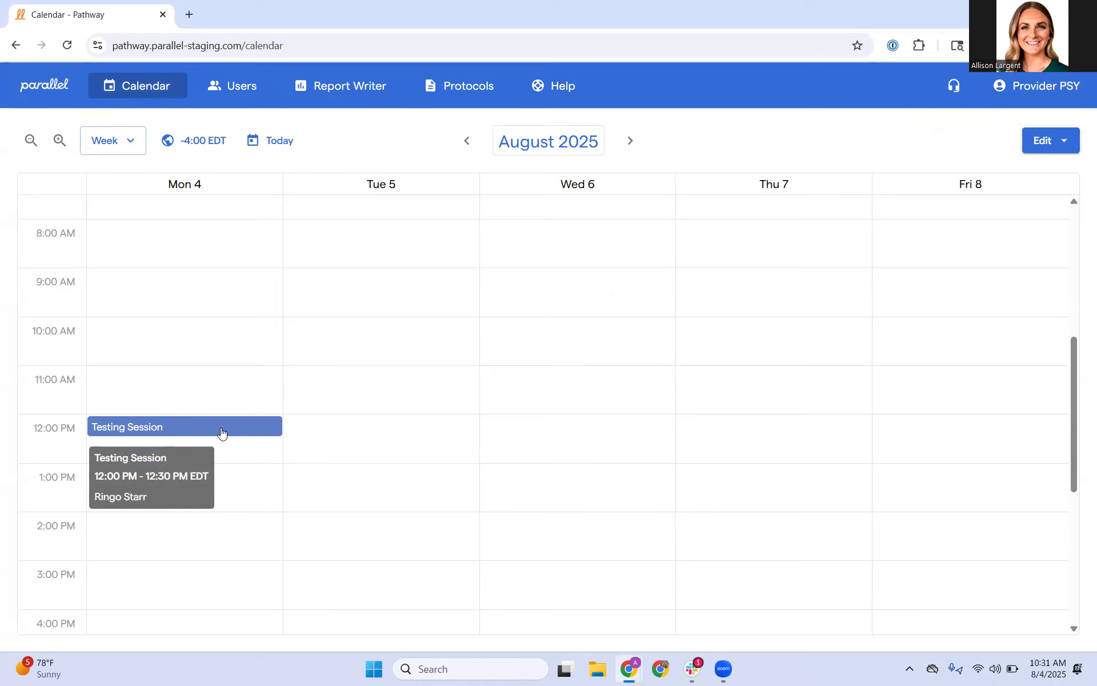
Step: Open digital access for assessment protocols and select the newly added student with WISC as the test being administered
left_click(474, 90)
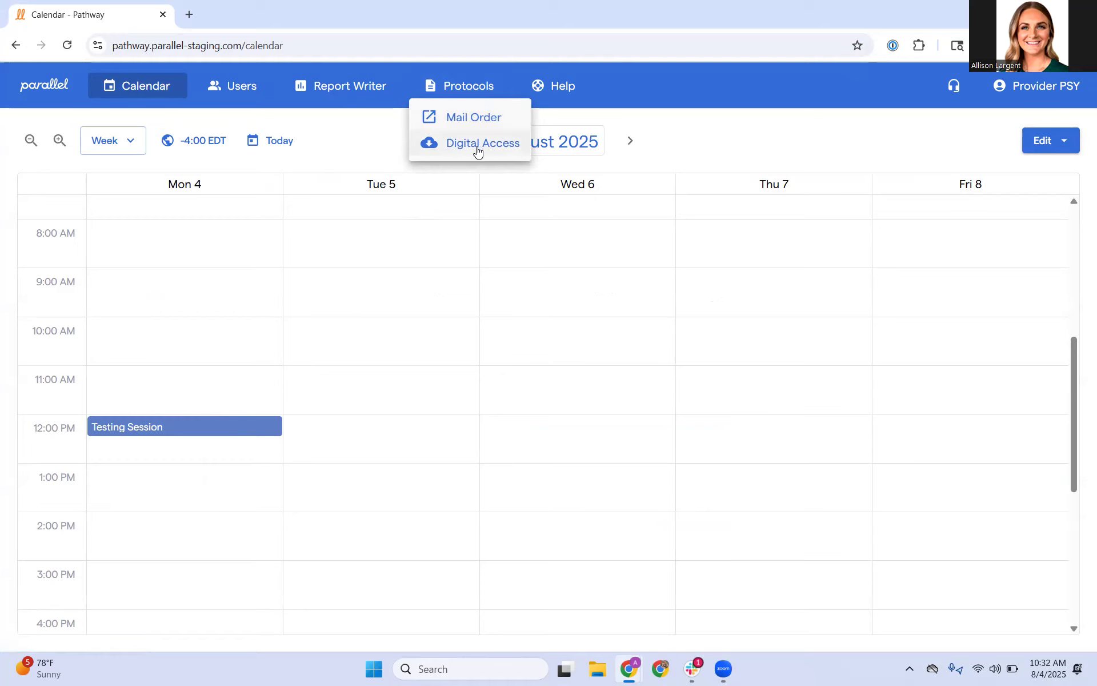
left_click(488, 147)
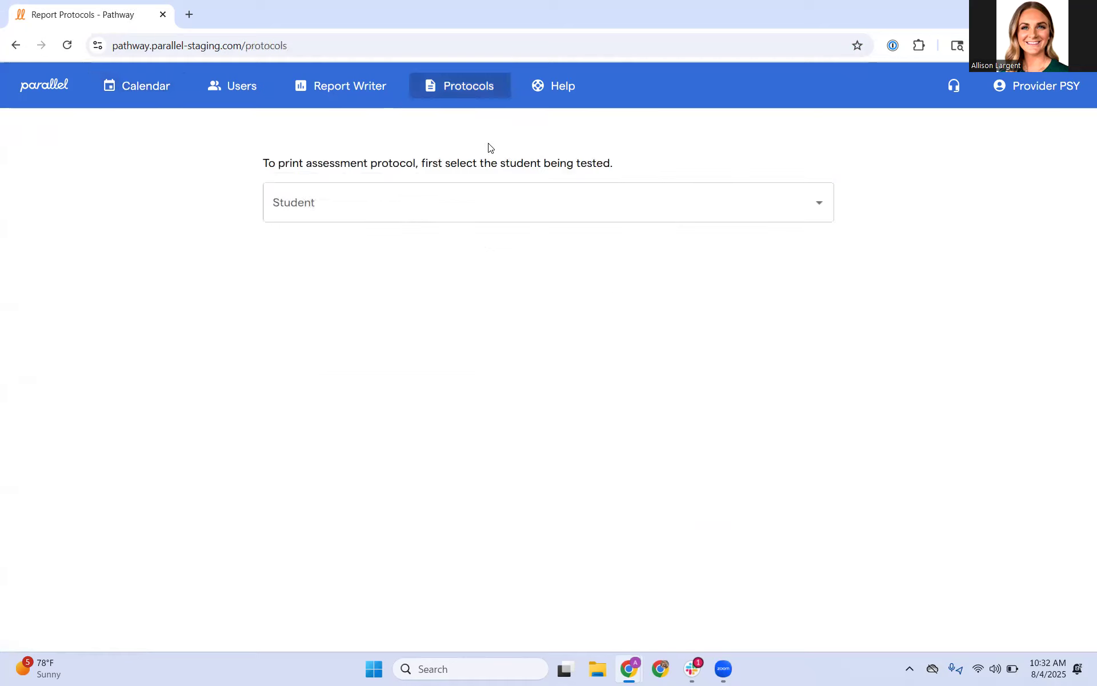
left_click(395, 199)
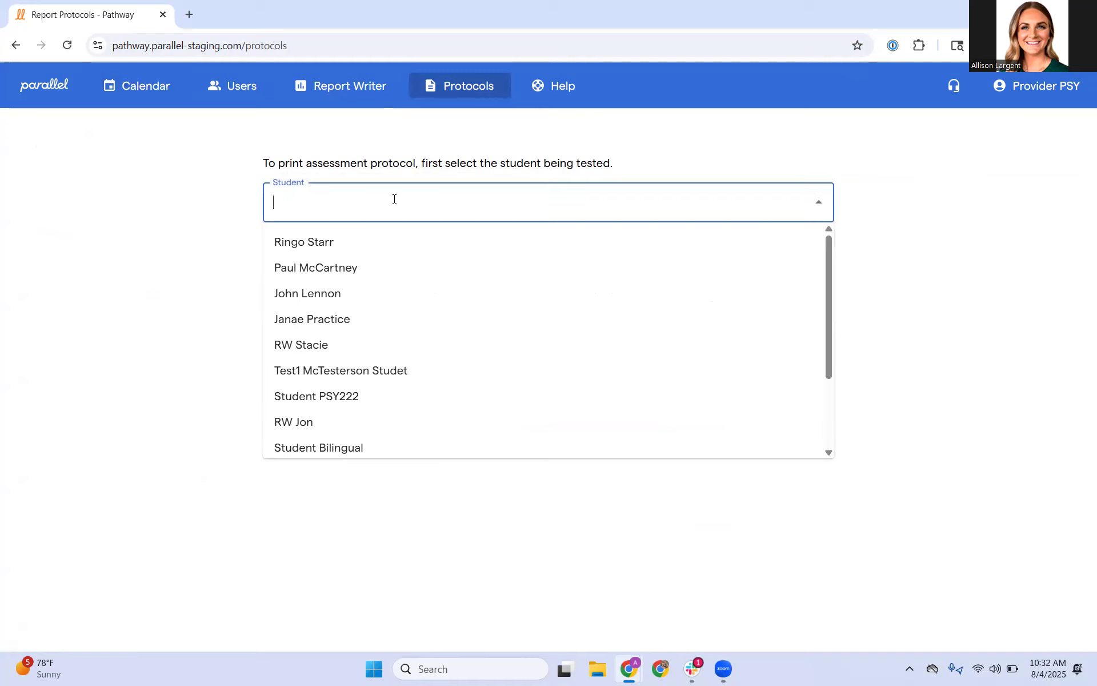
left_click(383, 240)
left_click(414, 294)
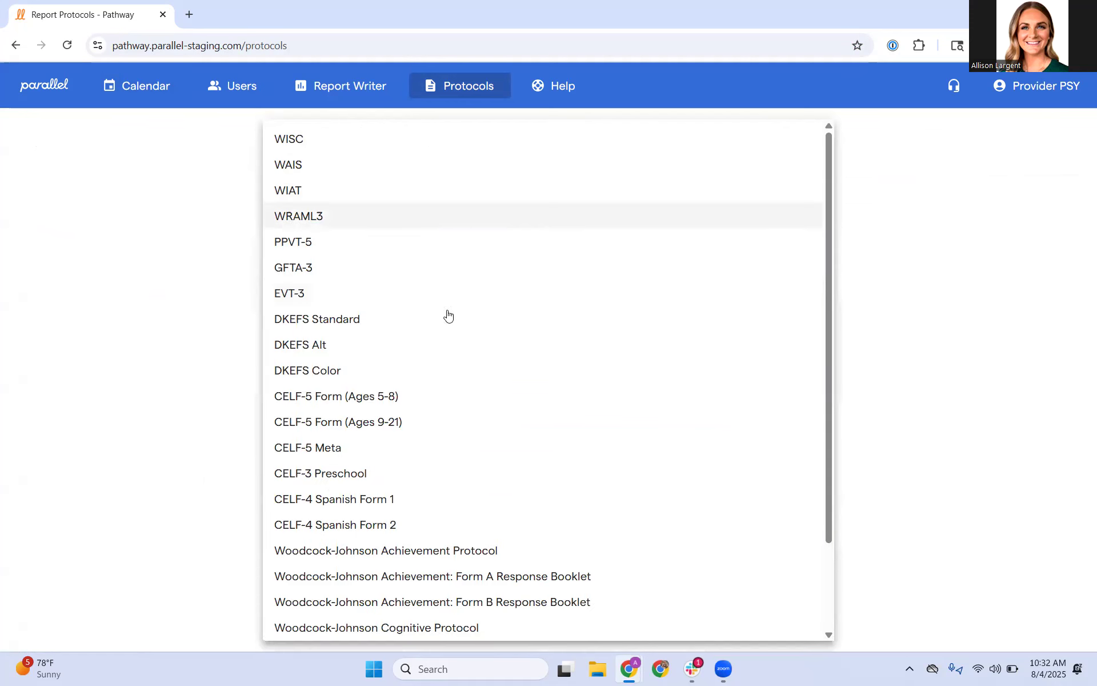
scroll(494, 572, "down", 2)
scroll(485, 554, "up", 2)
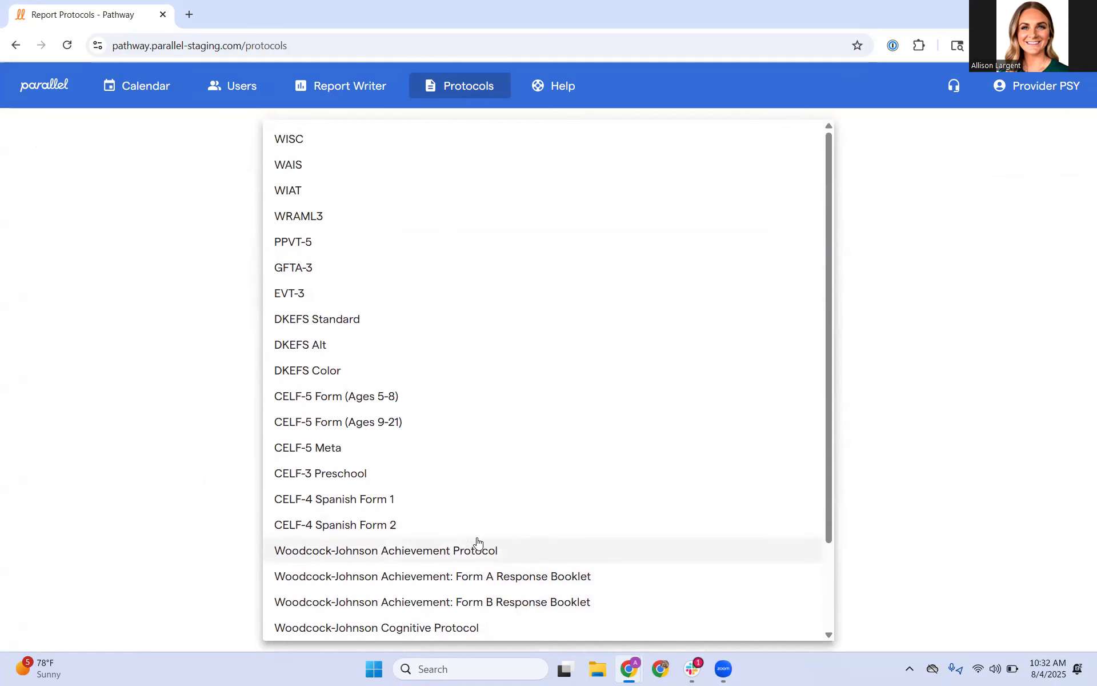
left_click(338, 143)
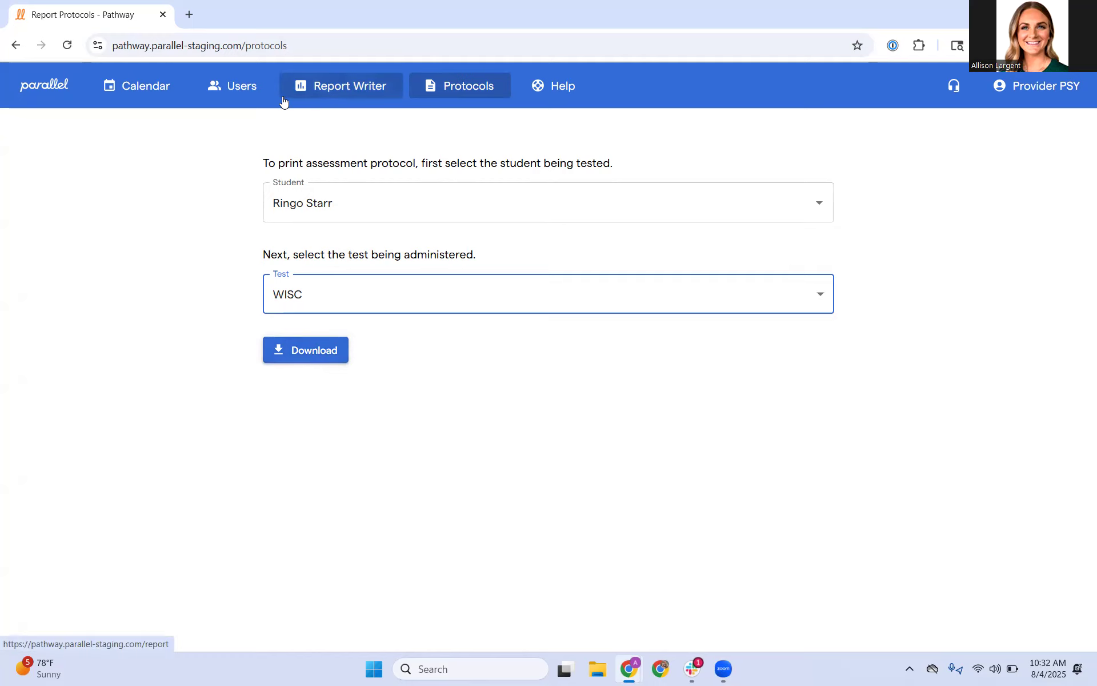
Step: Go back one week in the calendar and open the testing session on Thursday, July 31
left_click(127, 93)
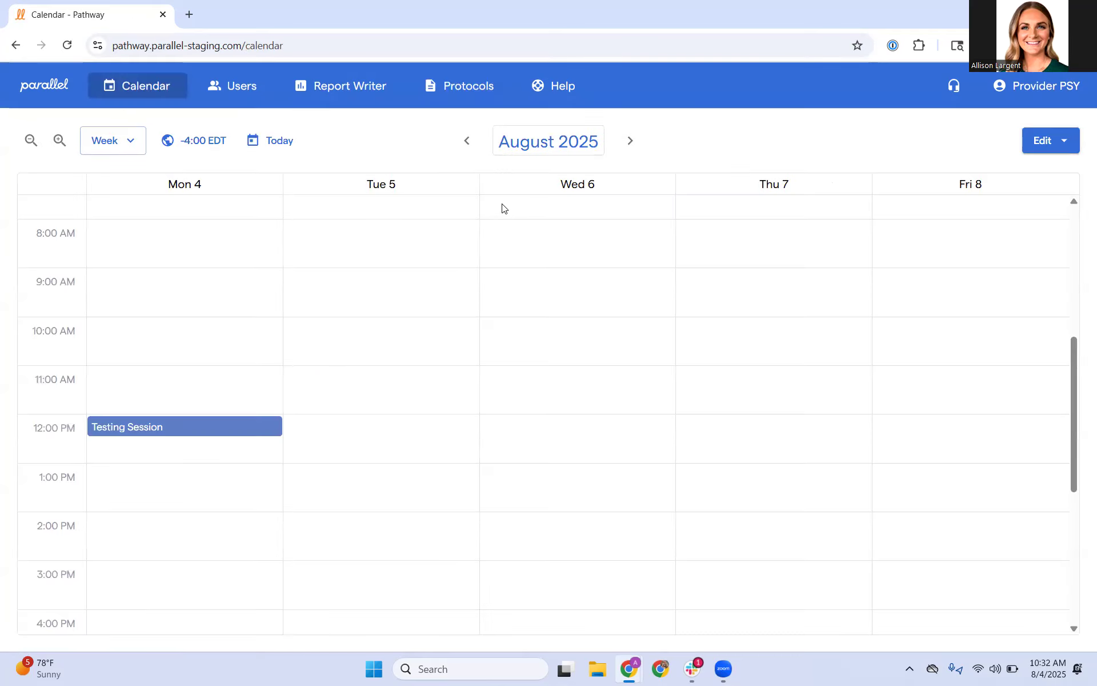
left_click(466, 143)
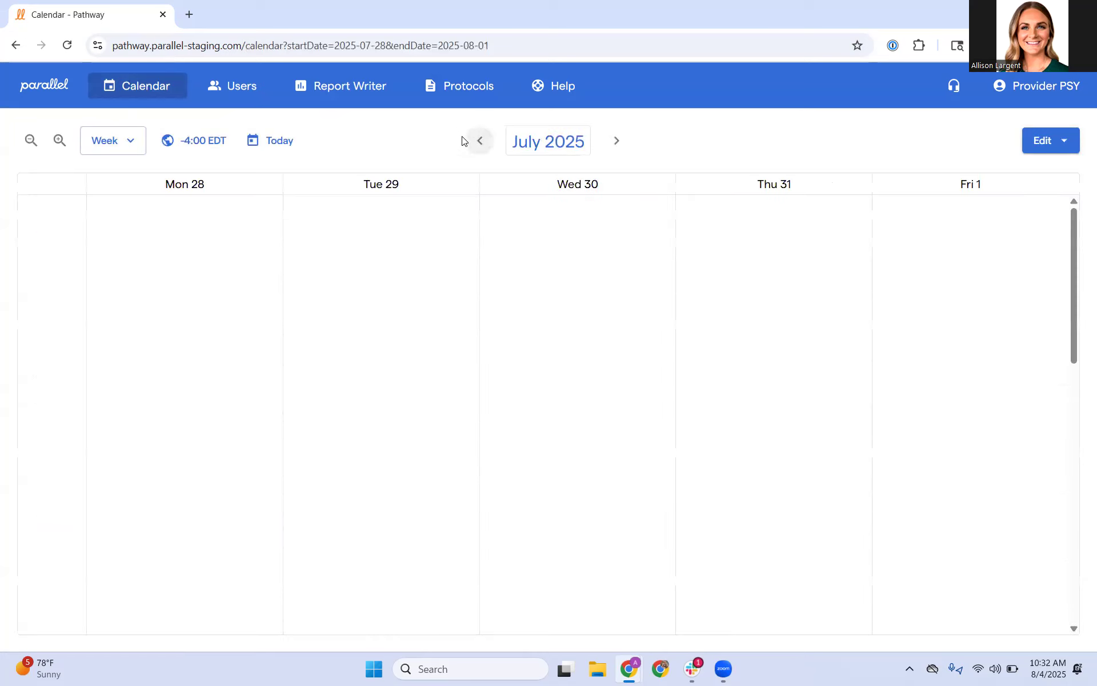
left_click(787, 528)
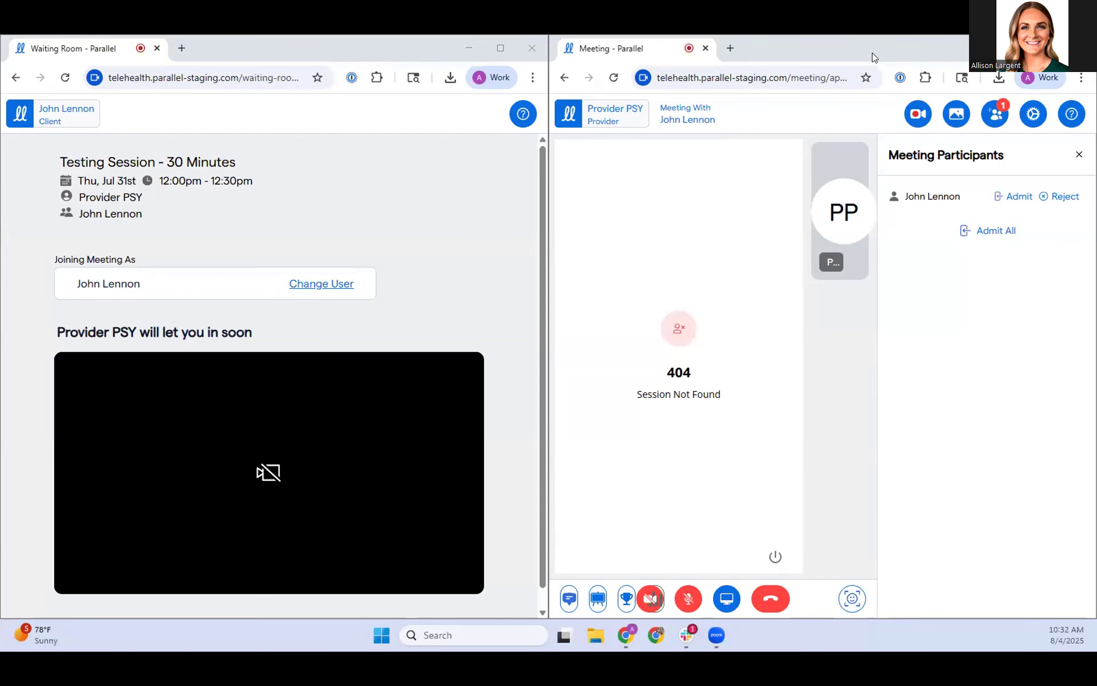
Step: Close and reopen the participant manager in the provider's telehealth meeting, and admit the waiting student
left_click(868, 46)
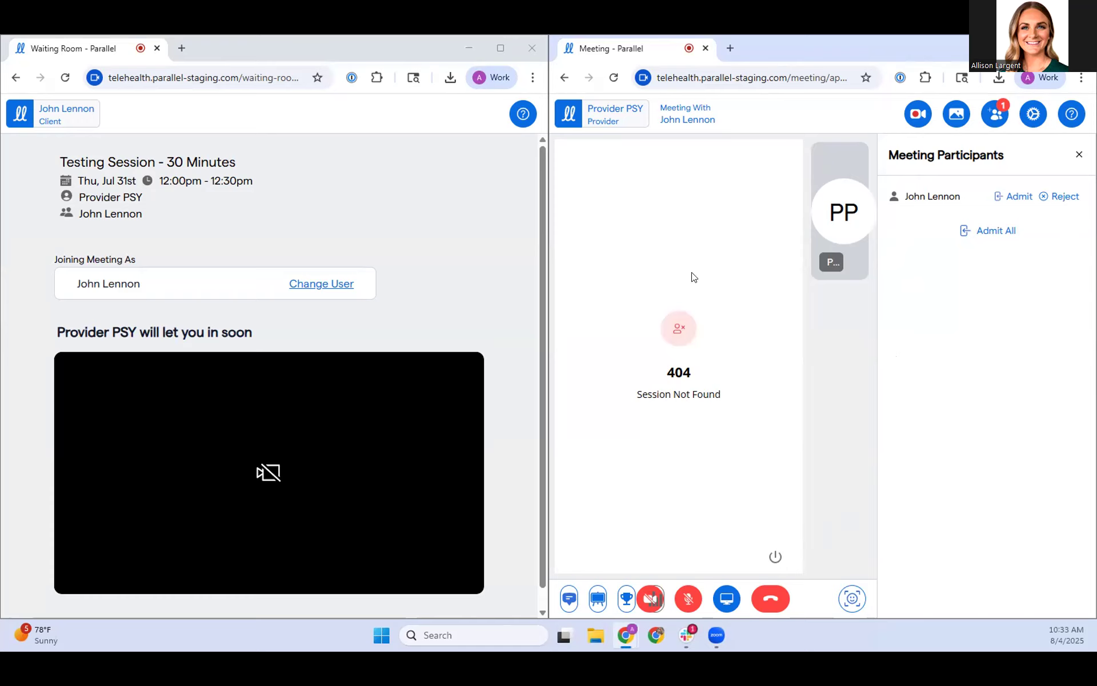
left_click(1078, 155)
scroll(258, 404, "down", 2)
scroll(234, 403, "up", 2)
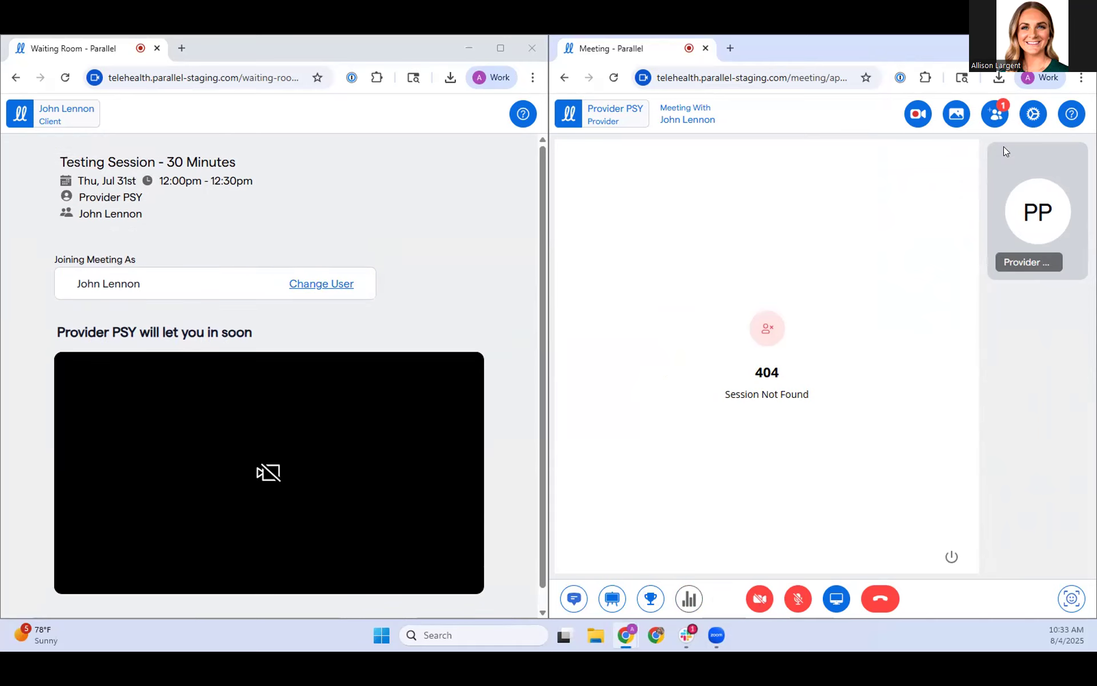
left_click(994, 109)
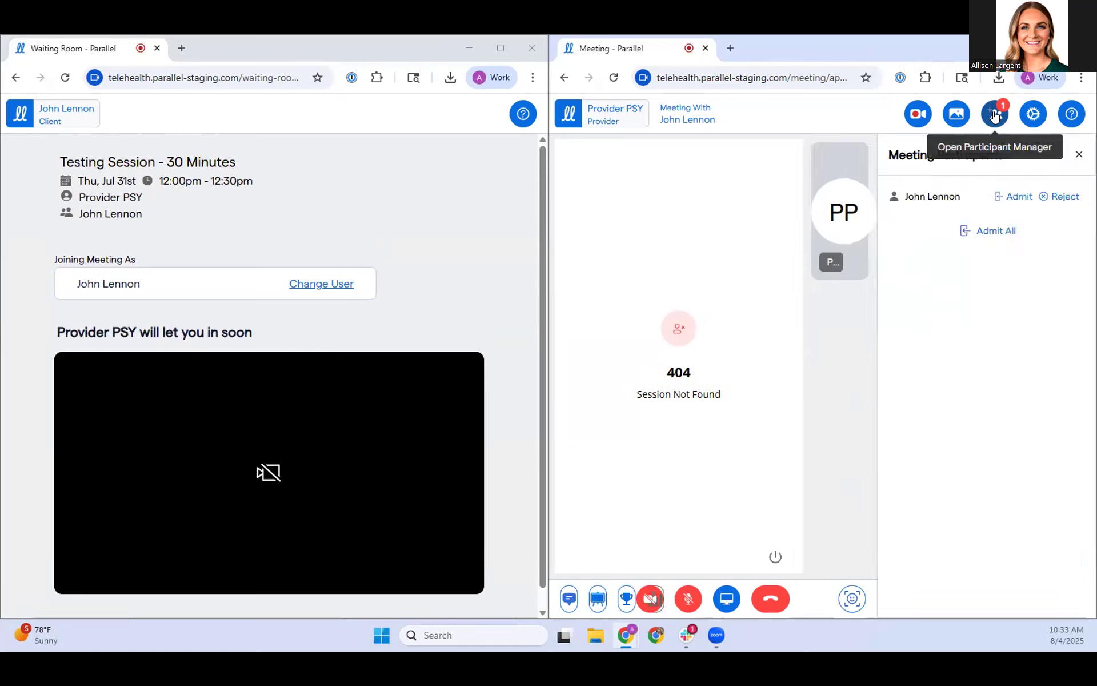
left_click(1007, 197)
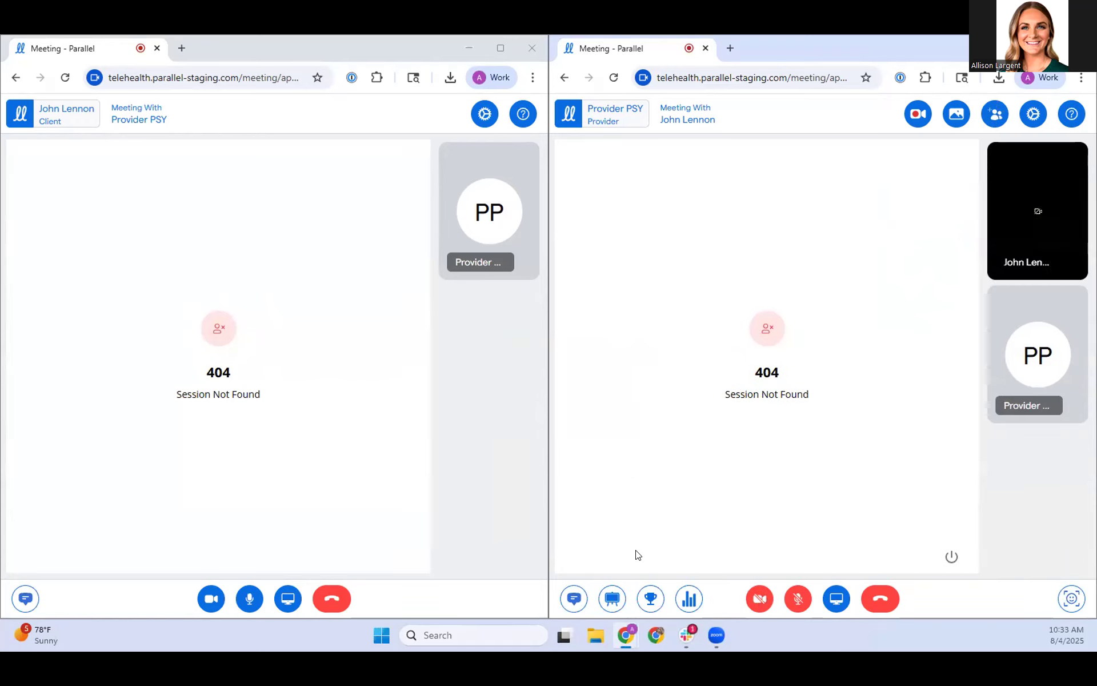
Step: Load the Snakes & Ladders game from the meeting activities with 2 players and 6 spinner slices, and look through the other games
left_click(616, 600)
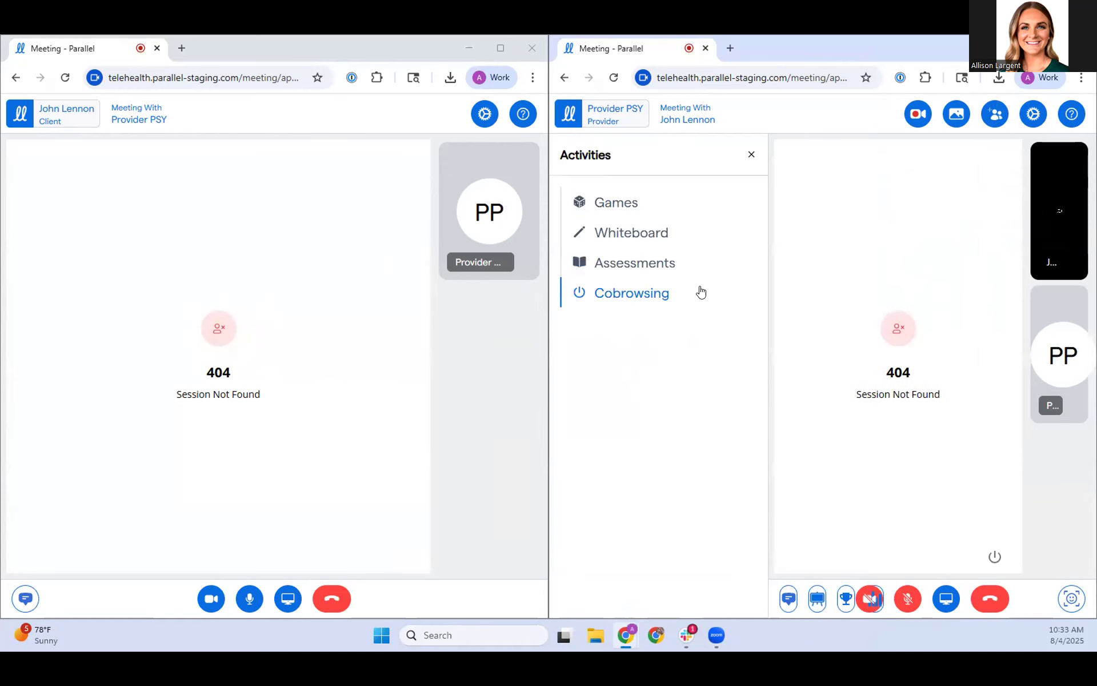
left_click(636, 203)
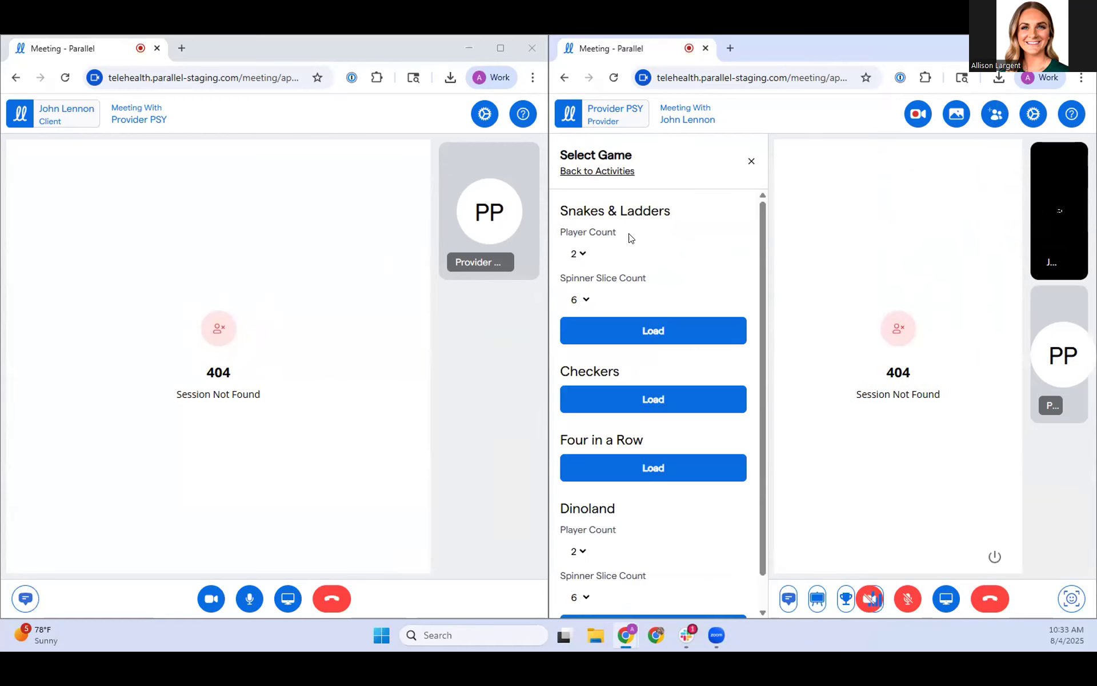
left_click(665, 338)
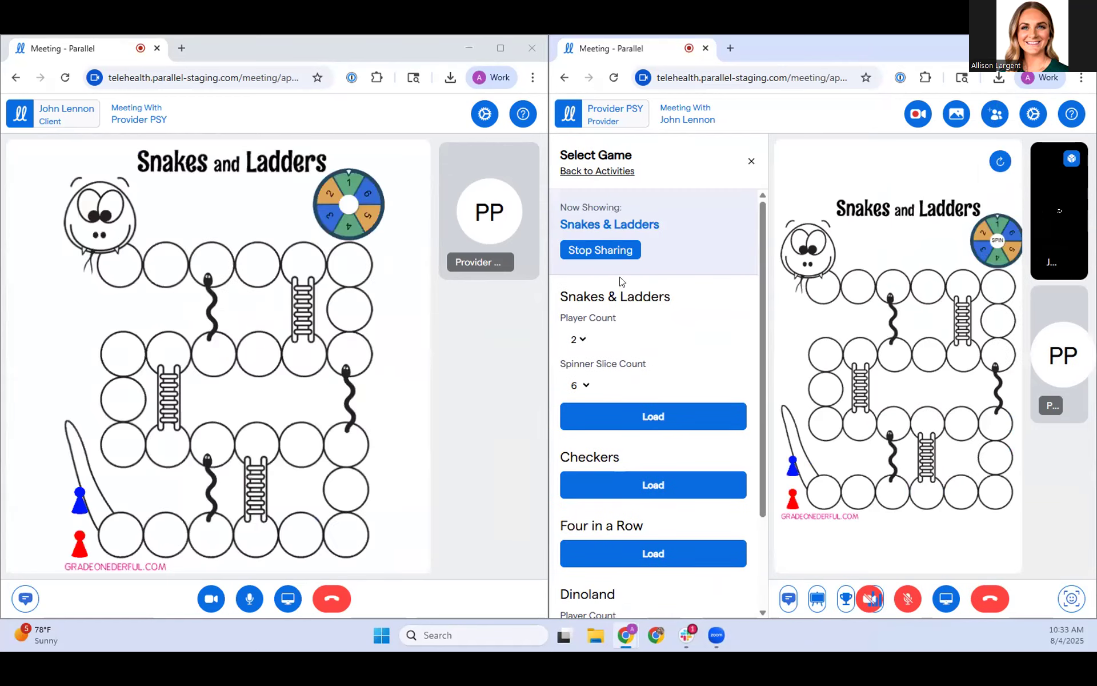
scroll(644, 311, "down", 2)
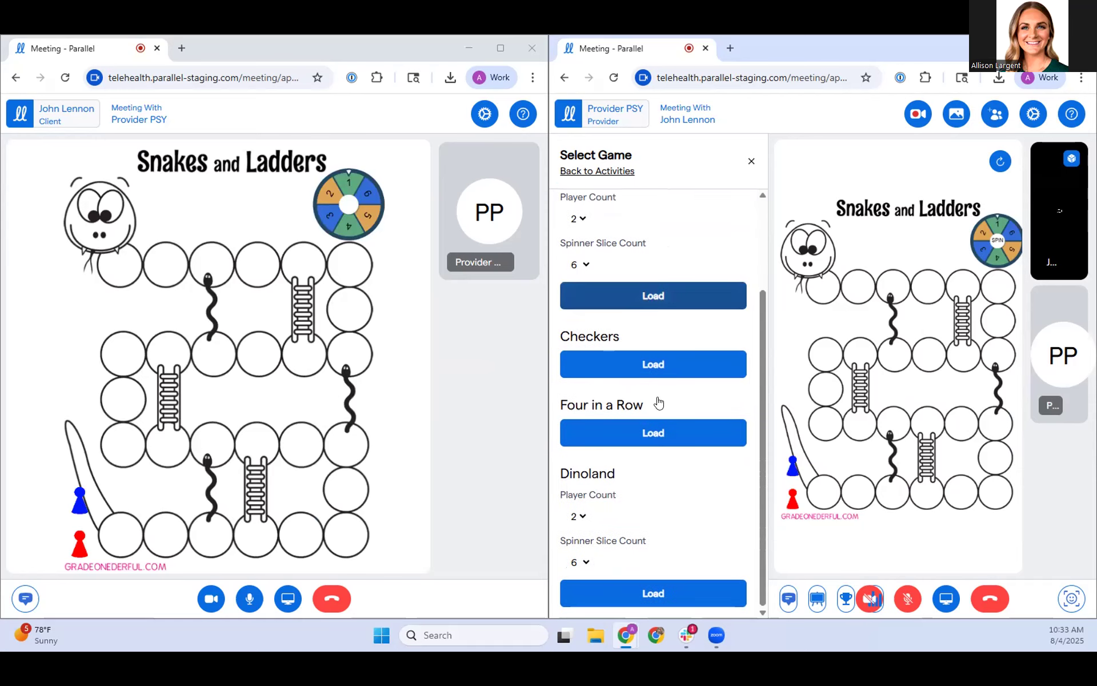
scroll(656, 404, "up", 2)
Step: Share the whiteboard with the student and draw a green triangle and a green square beside the smiley face
left_click(613, 172)
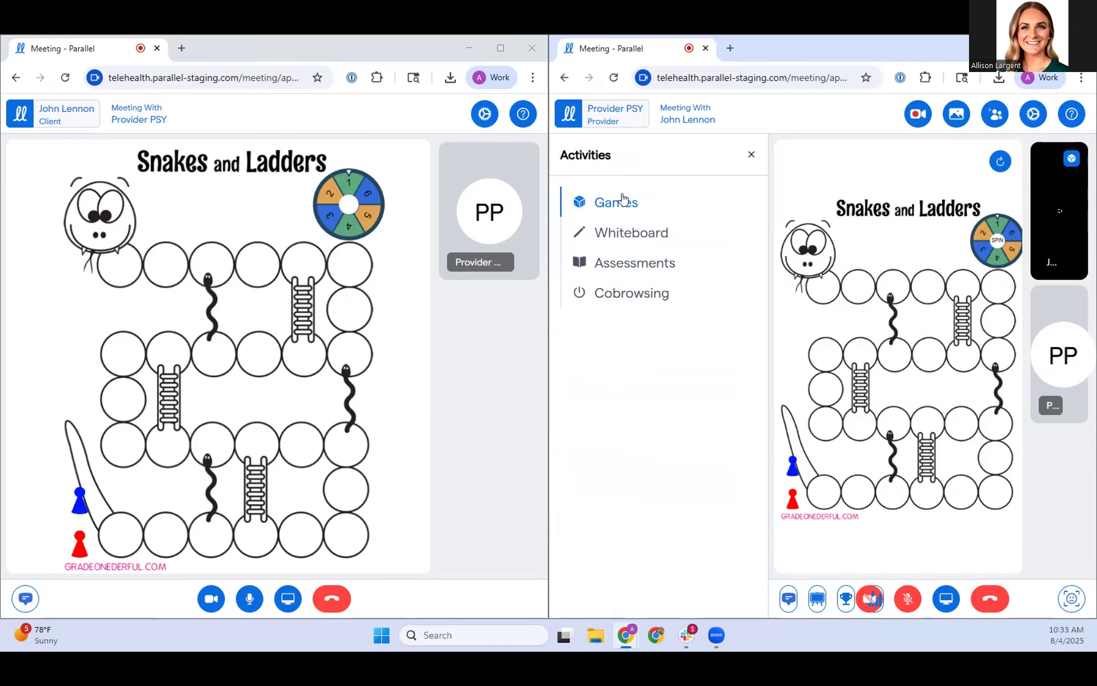
left_click(632, 233)
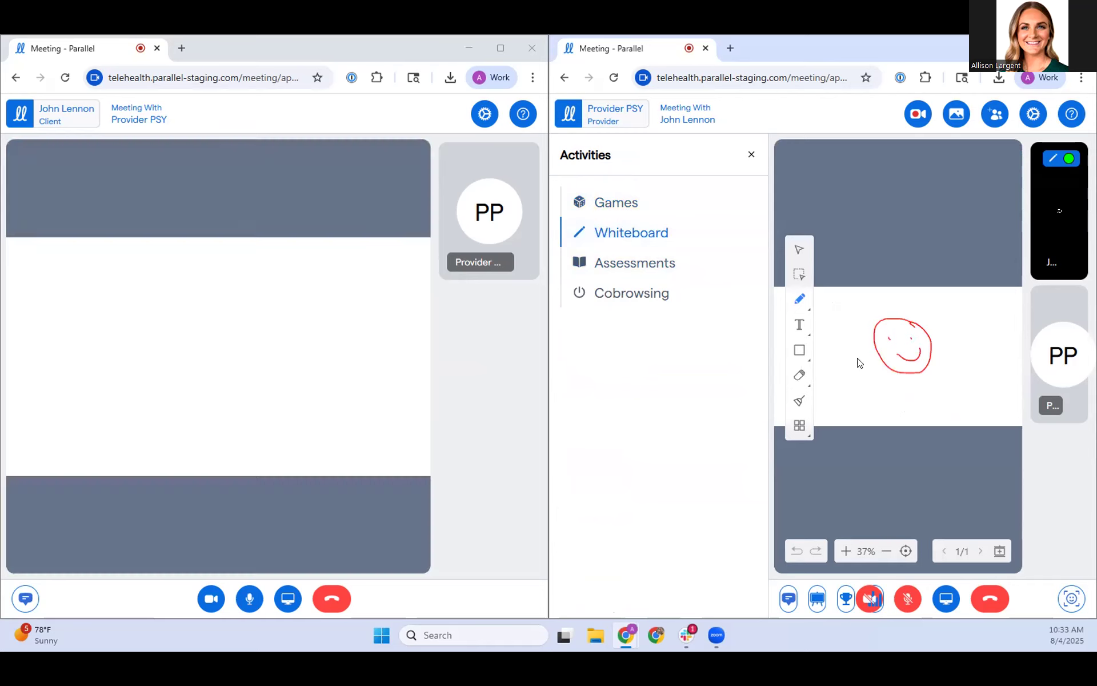
left_click(799, 298)
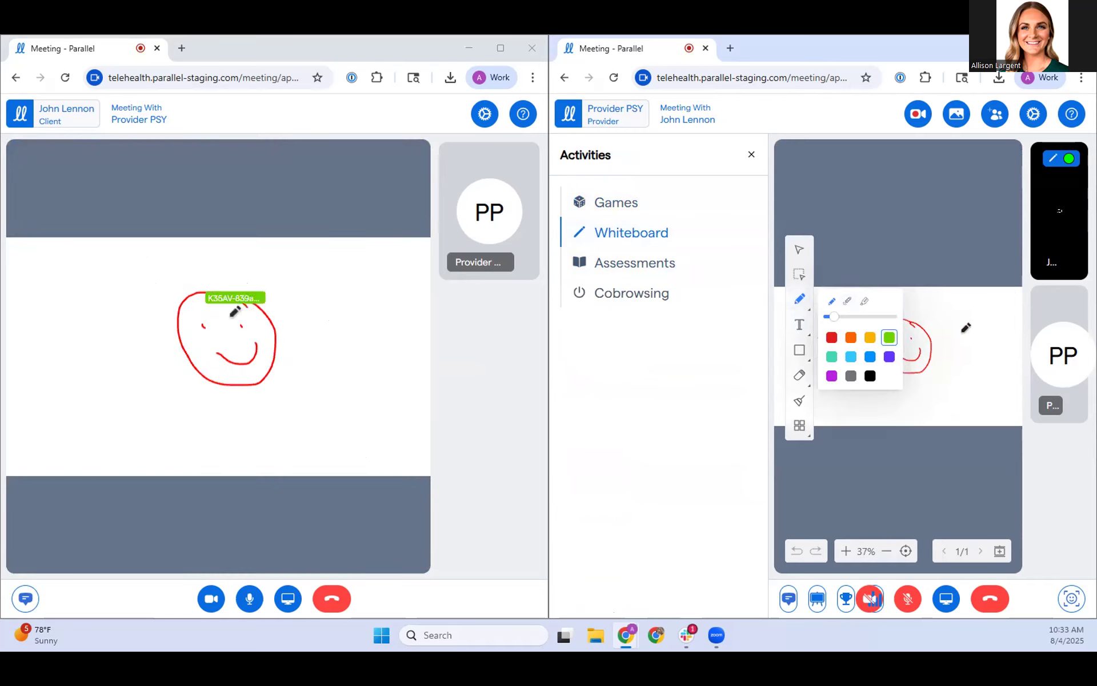
mouse_move(971, 334)
left_mouse_down()
mouse_move(980, 314)
mouse_move(970, 335)
mouse_move(980, 366)
mouse_move(965, 362)
left_mouse_up()
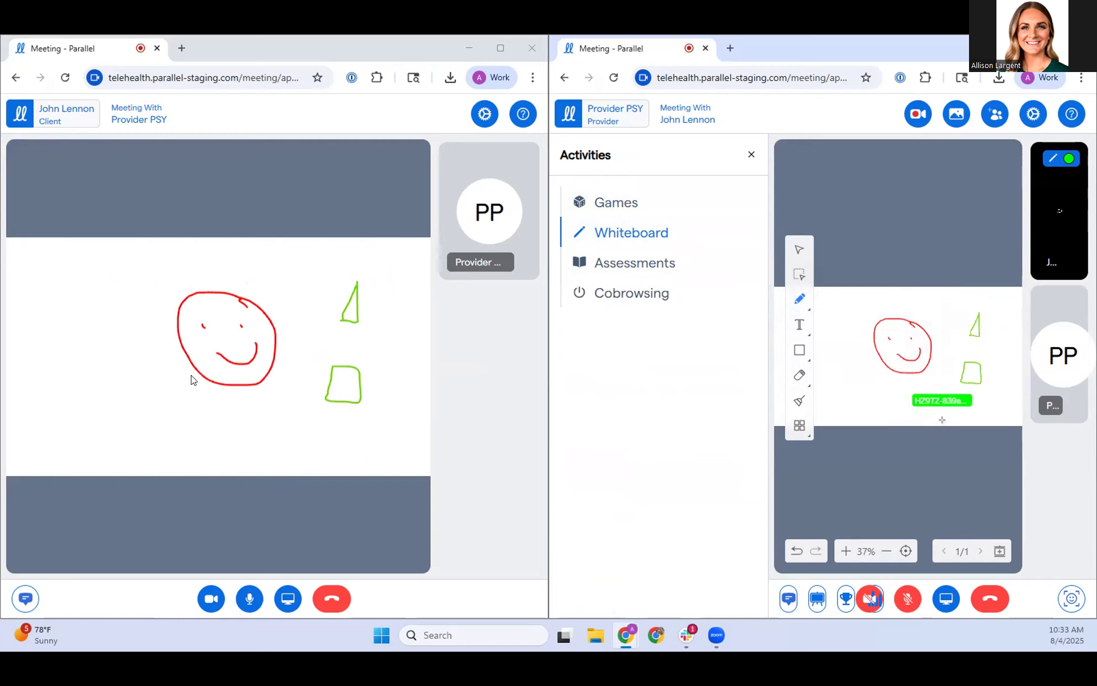
left_click(93, 399)
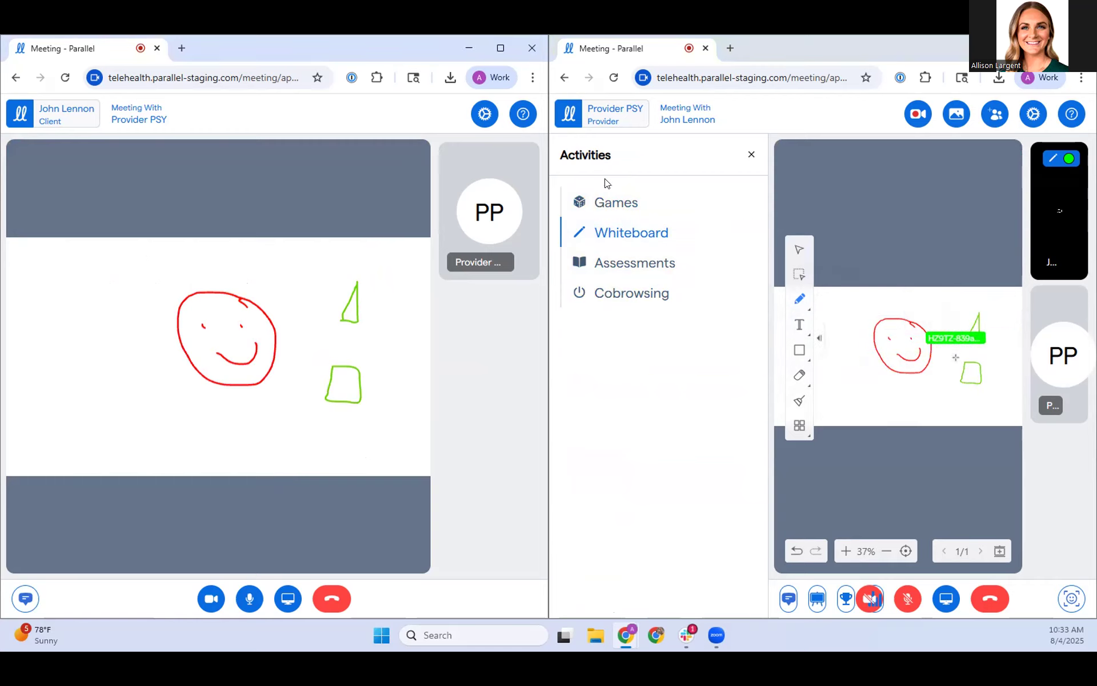
Step: Switch the shared activity to cobrowsing and load google.com in its new tab
left_click(626, 298)
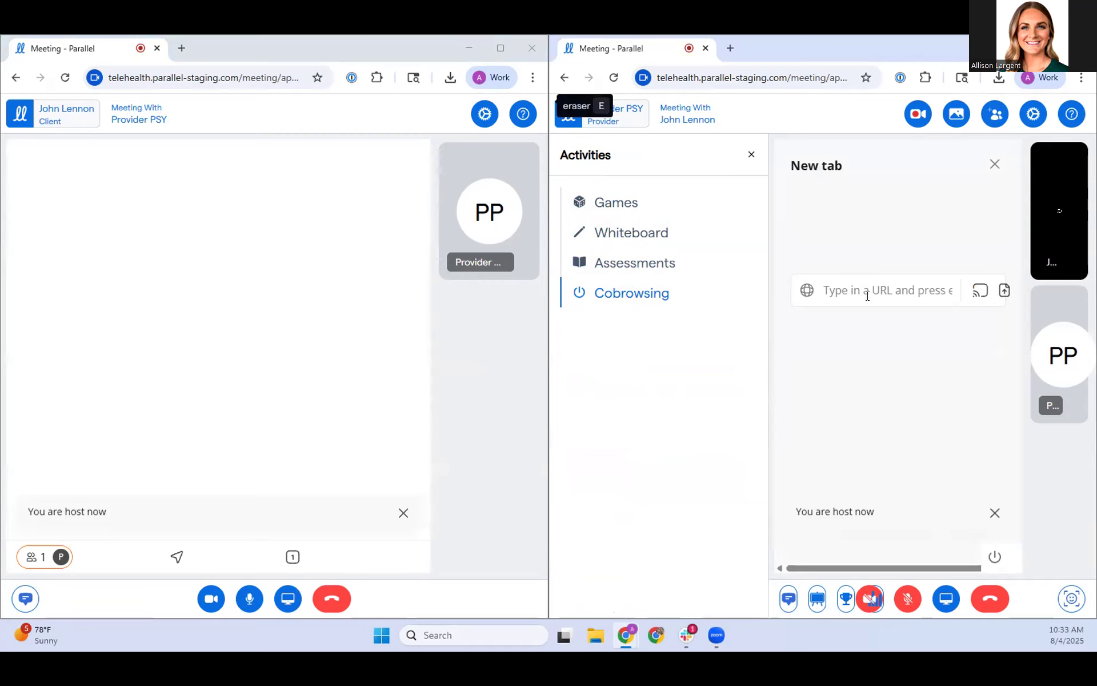
left_click(868, 285)
type("gogo")
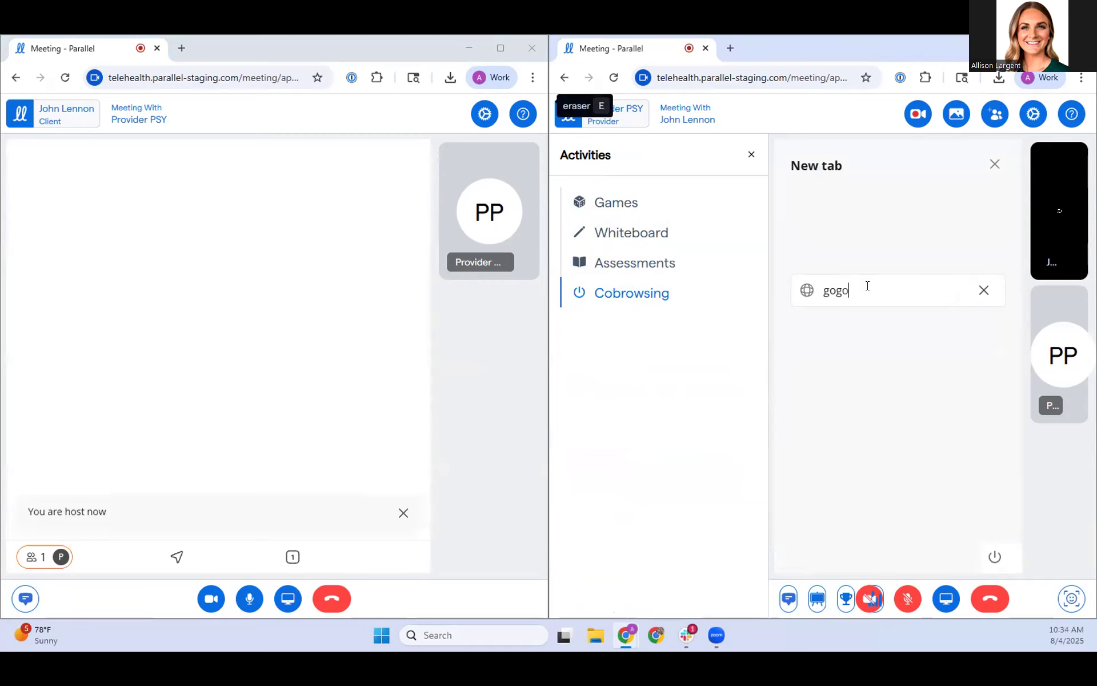
key("BackSpace")
type("g")
key("BackSpace")
type("igle.com")
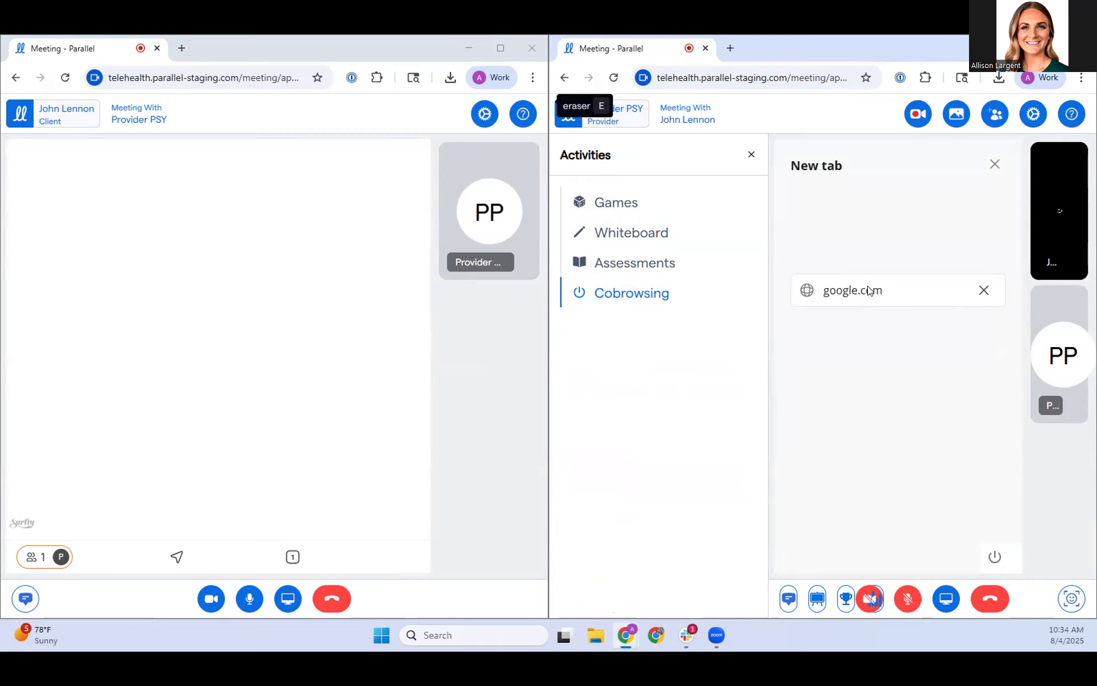
key("Return")
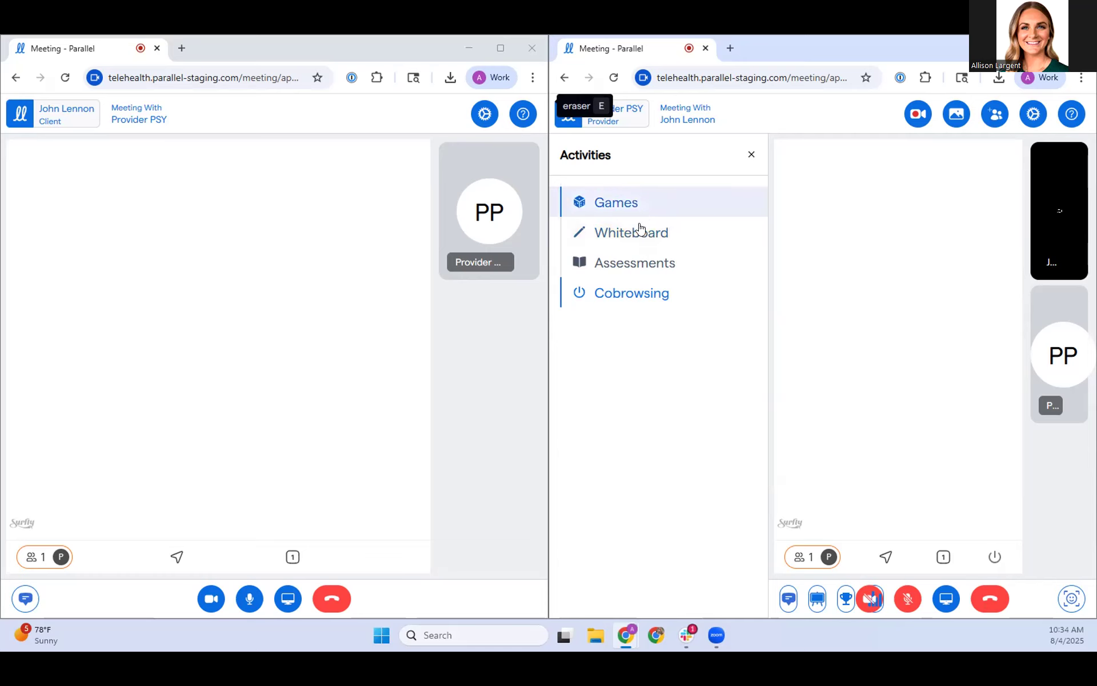
Step: Browse the full list of assessments in the meeting activities and open The Parallel Test
left_click(633, 263)
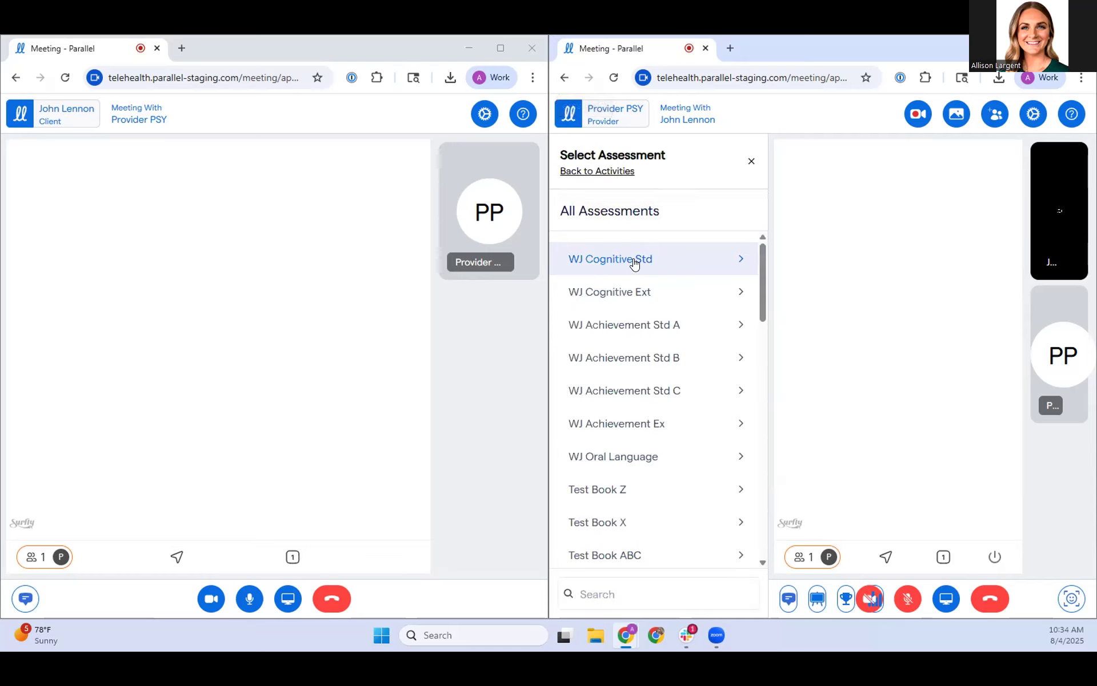
left_click(604, 171)
left_click(624, 262)
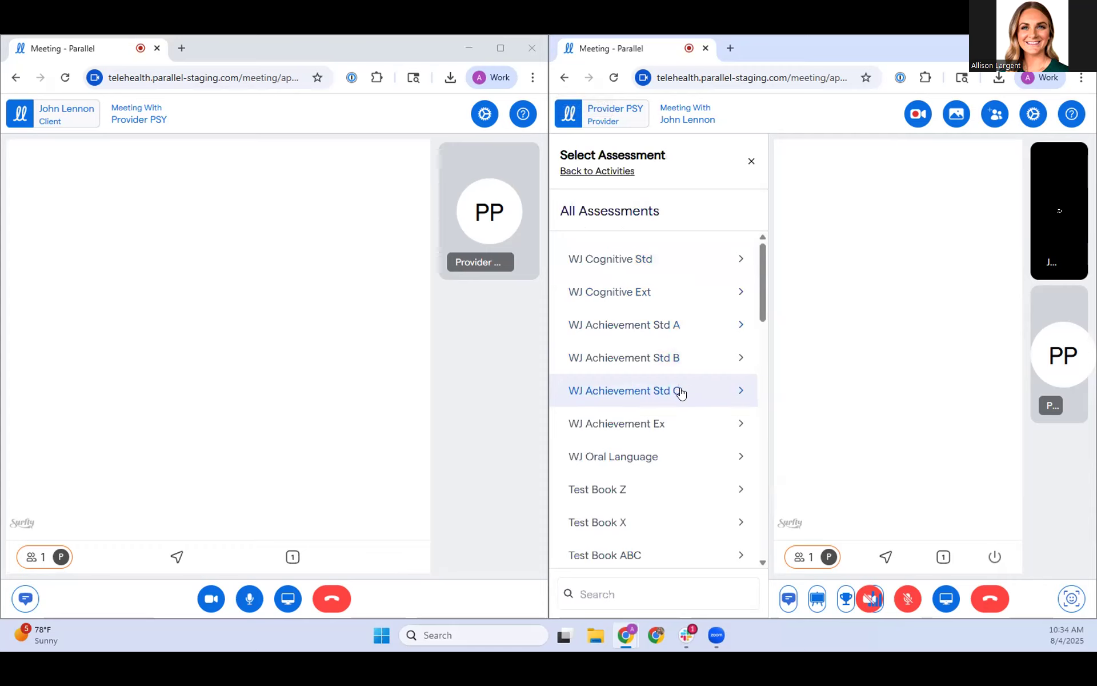
scroll(655, 394, "down", 1)
scroll(655, 394, "down", 15)
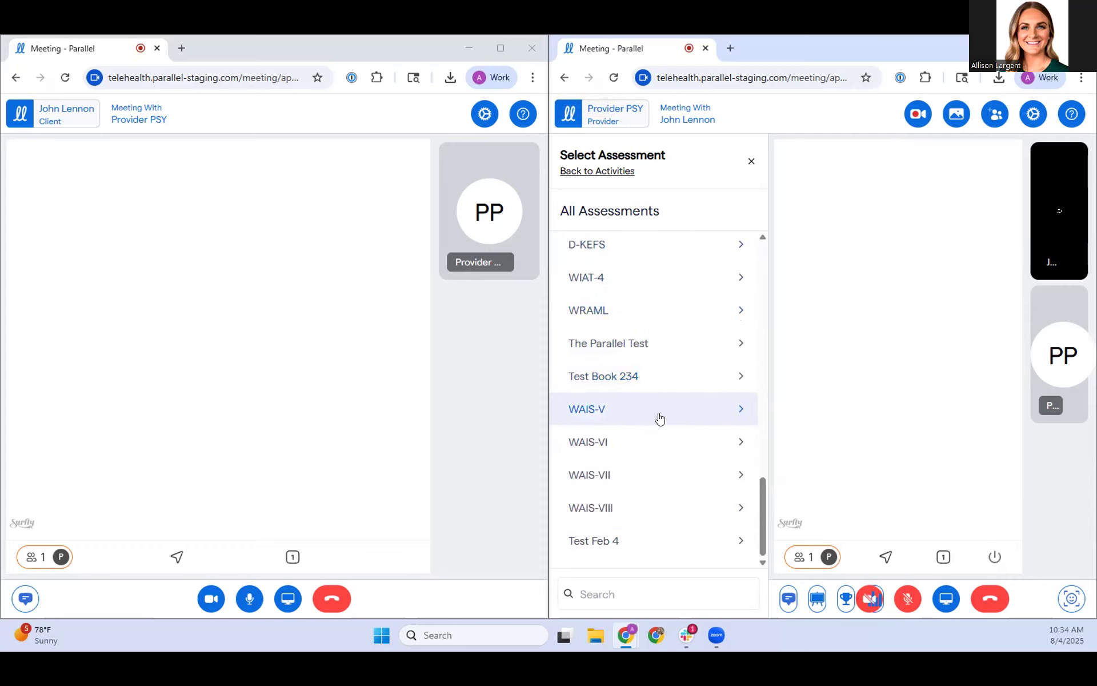
scroll(666, 506, "up", 6)
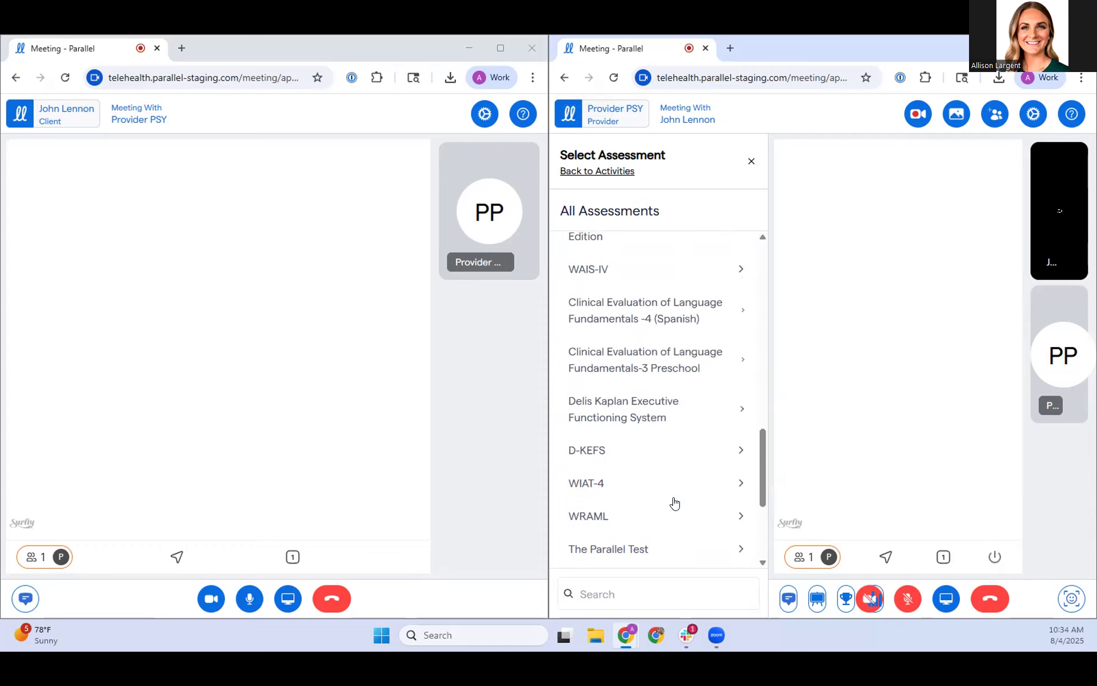
scroll(667, 496, "up", 8)
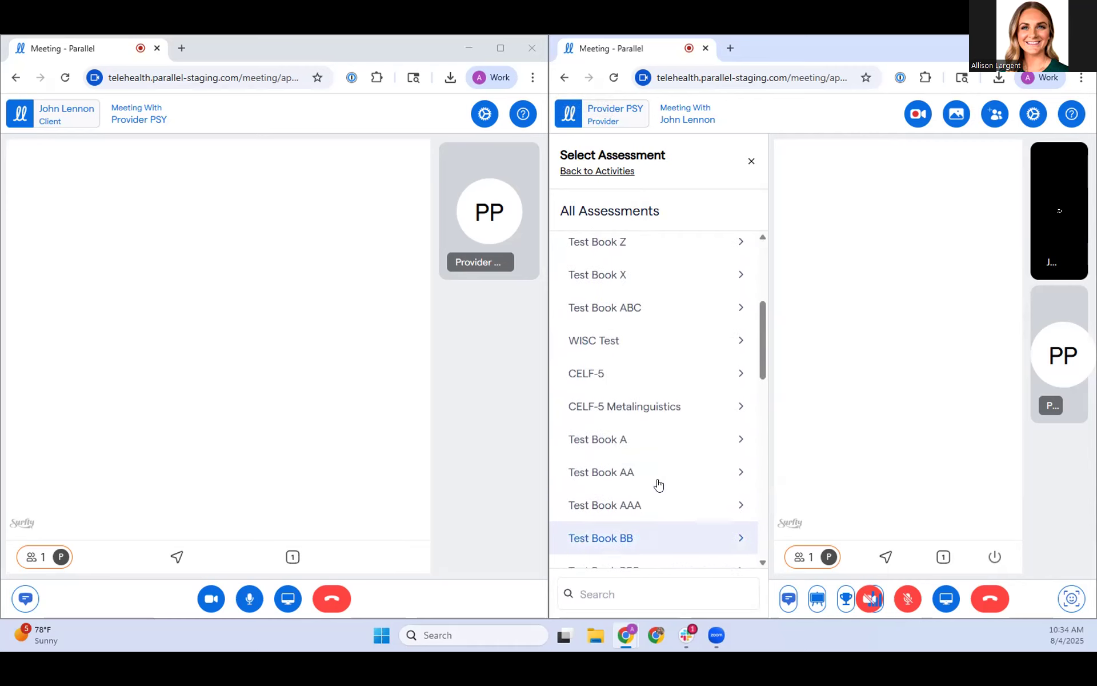
scroll(655, 478, "up", 5)
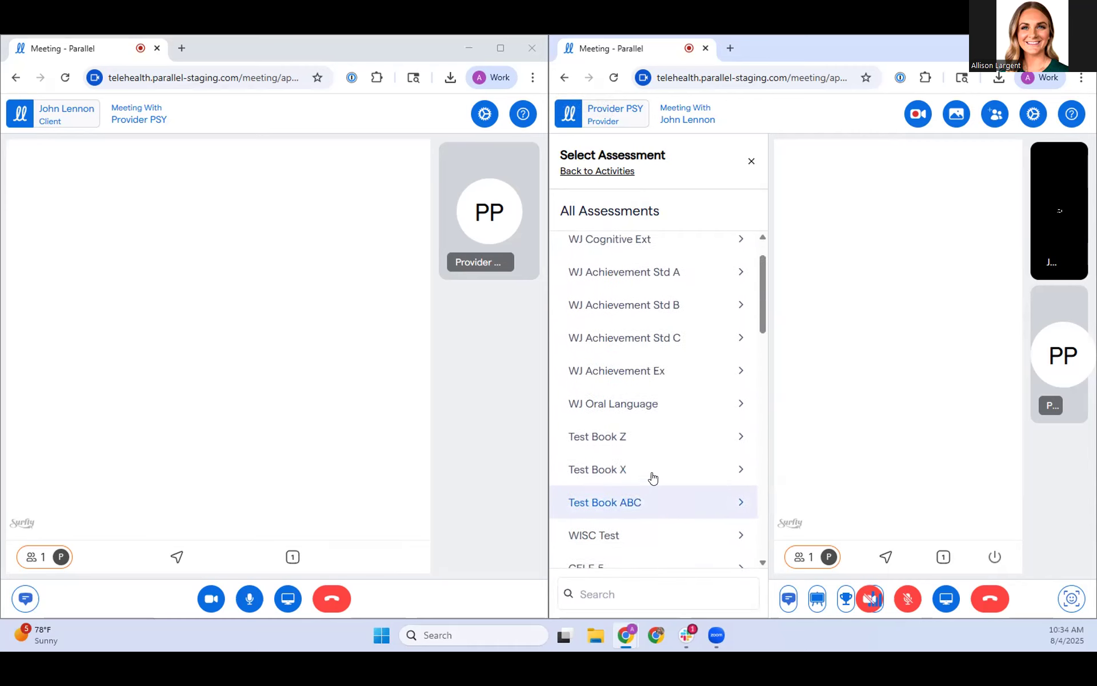
scroll(634, 450, "down", 8)
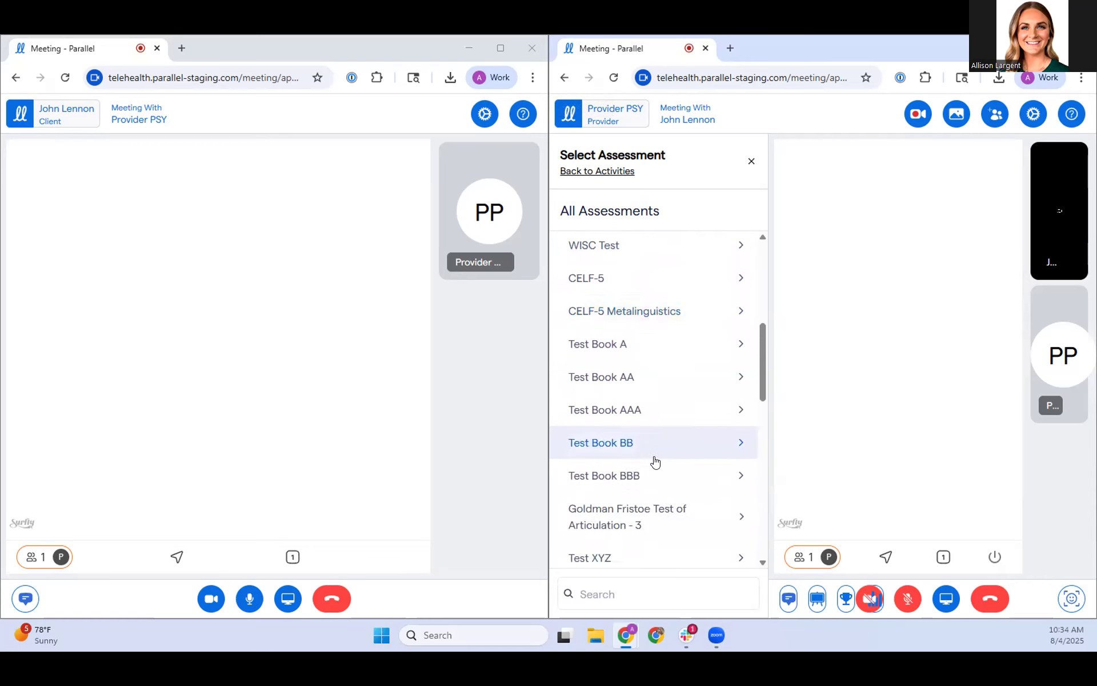
scroll(655, 461, "down", 5)
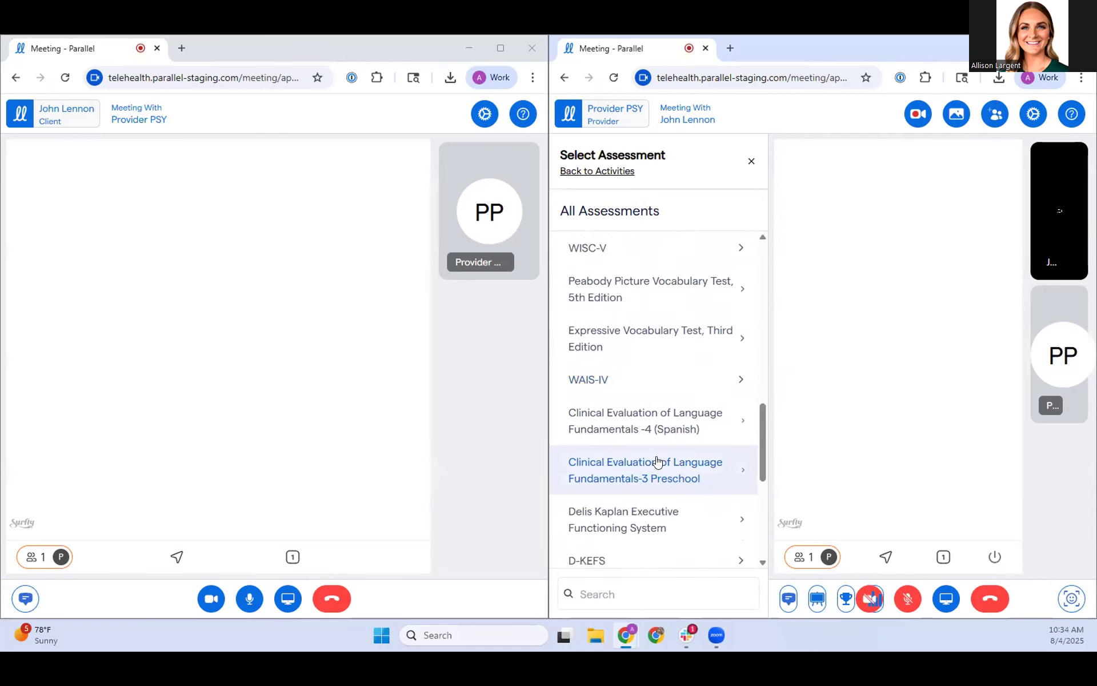
scroll(657, 460, "down", 6)
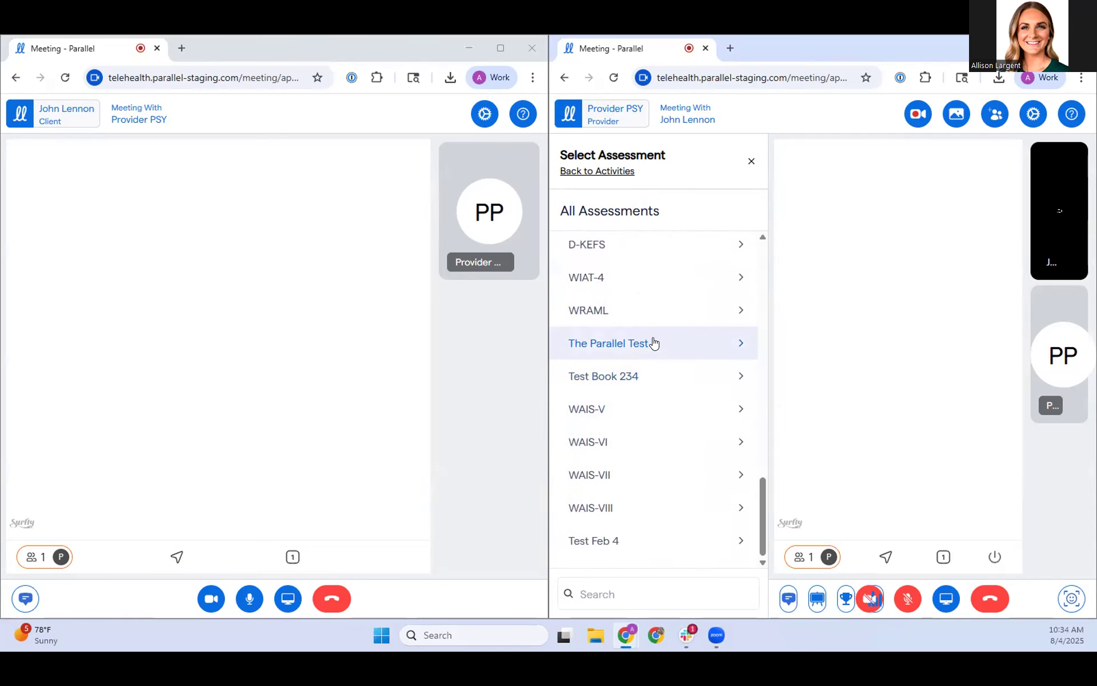
left_click(655, 342)
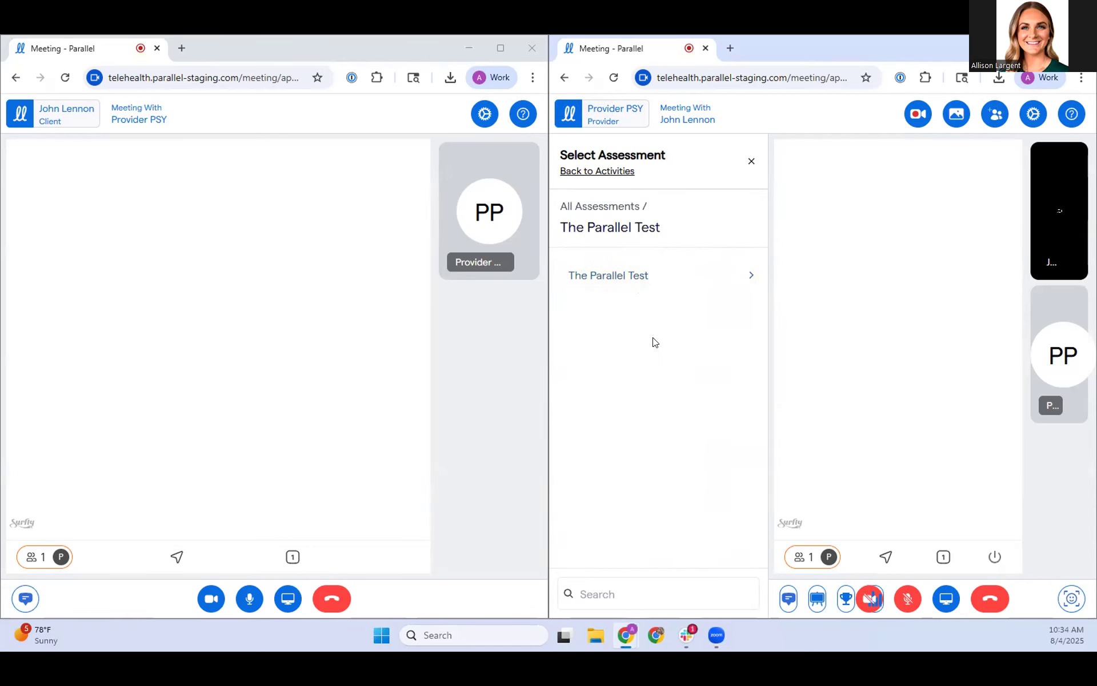
Step: Share pages 1 and 4 of The Parallel Test and fade the provider's view of page 4 to its instructions
left_click(646, 286)
left_click(617, 281)
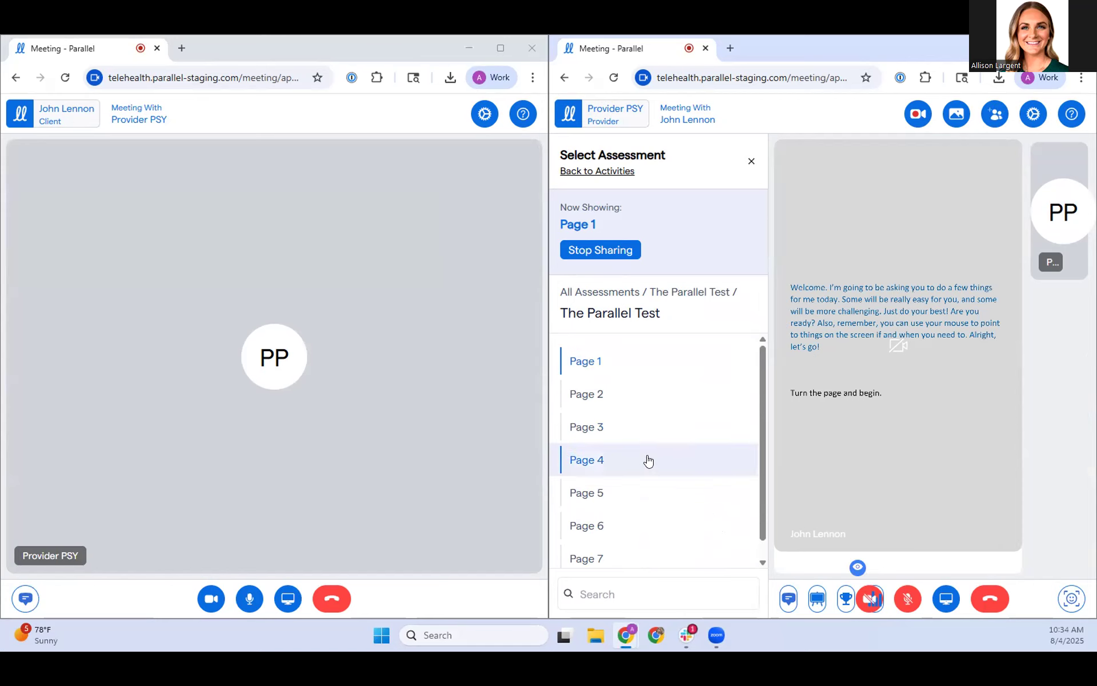
left_click(648, 461)
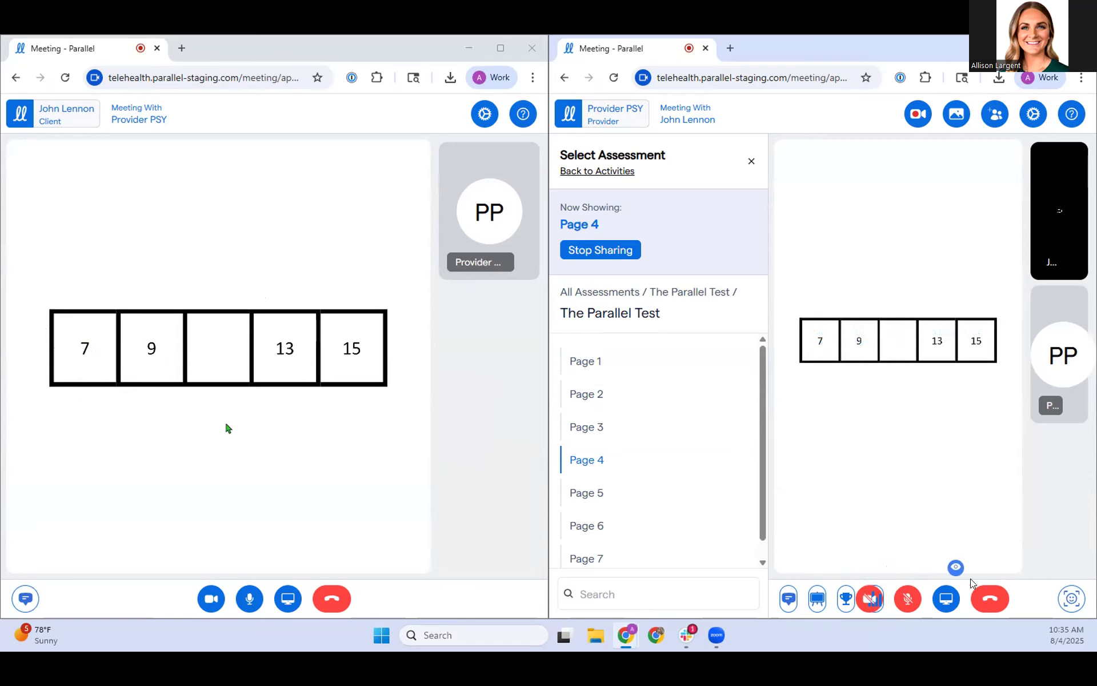
left_click_drag(965, 575, 825, 564)
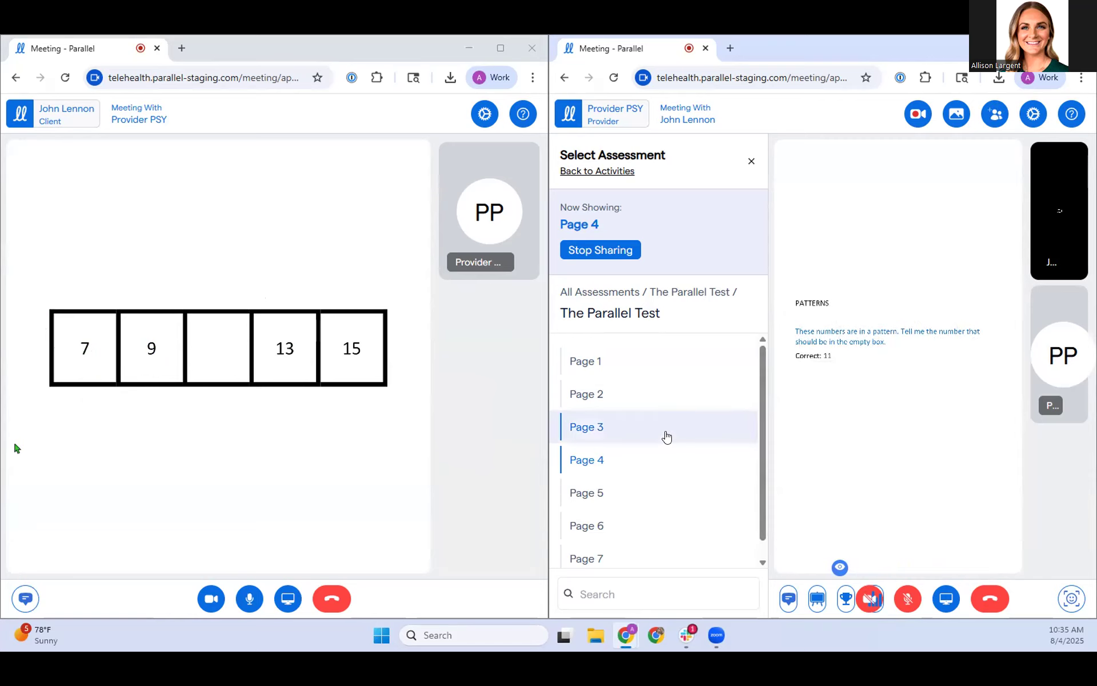
Step: Share page 7 of The Parallel Test with its audio recording, and end the assessment sharing with its list closed
scroll(680, 443, "down", 1)
left_click(620, 544)
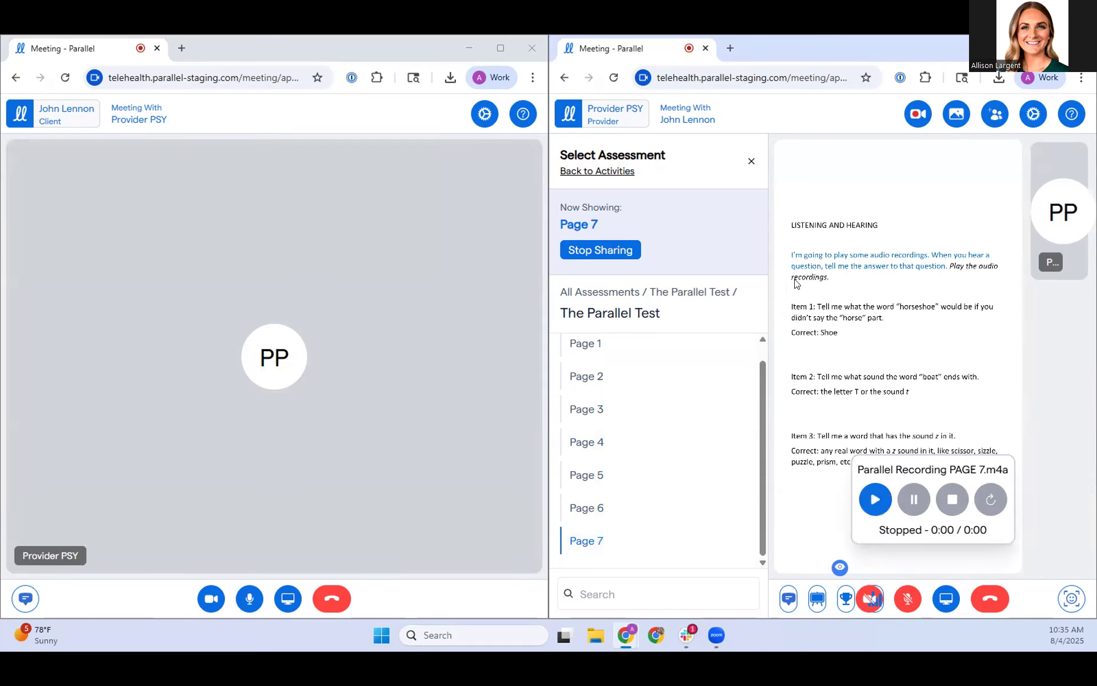
left_click(616, 252)
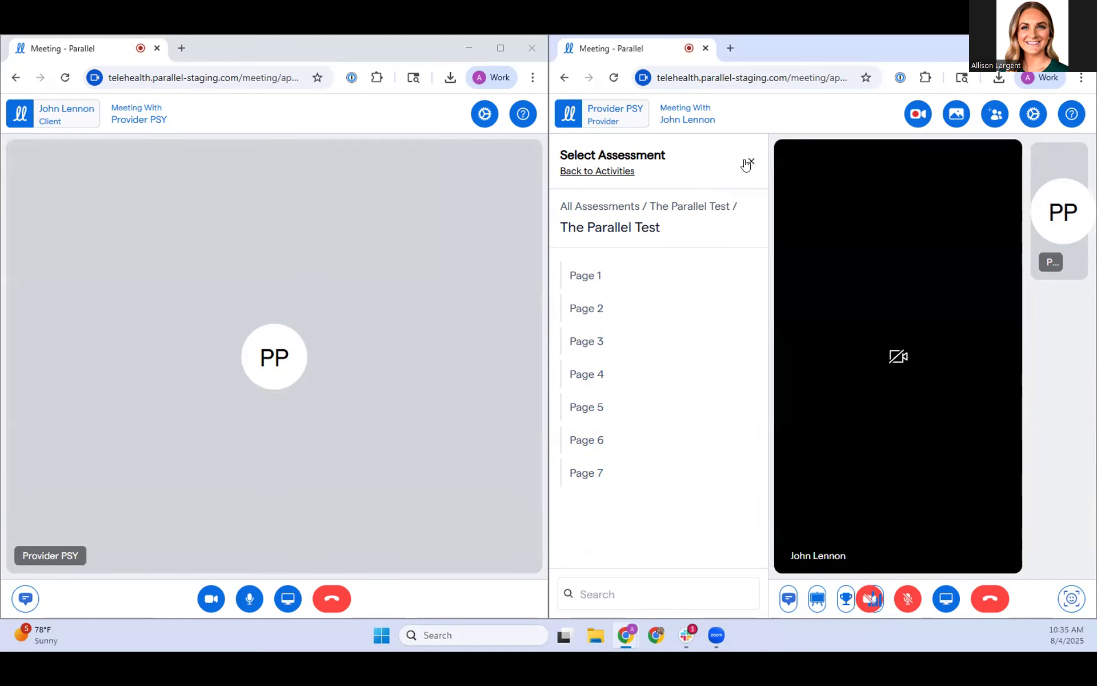
left_click(750, 162)
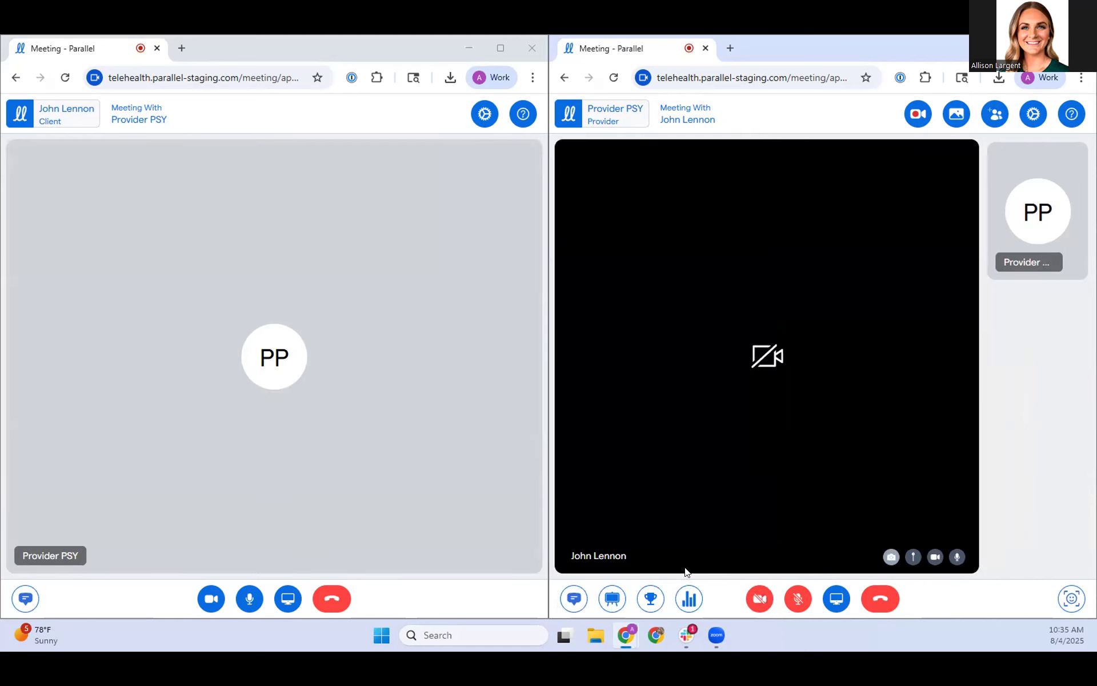
Step: Send the ROM survey and submit it from the student's side without moving the rating sliders, and leave the meeting
left_click(689, 599)
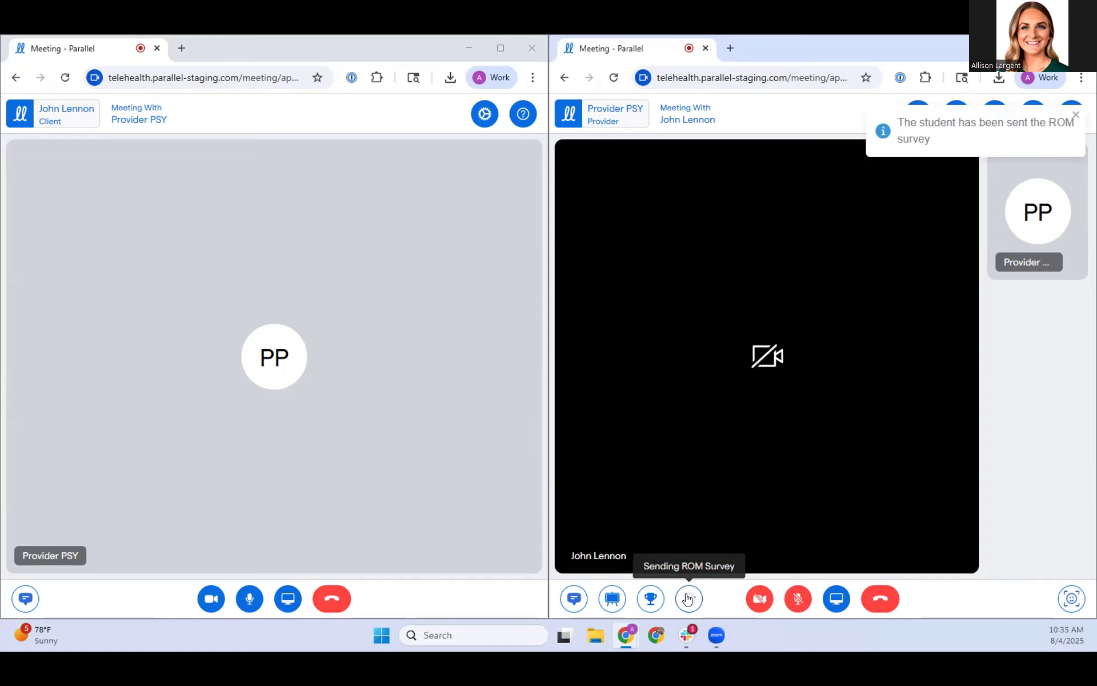
left_click(272, 387)
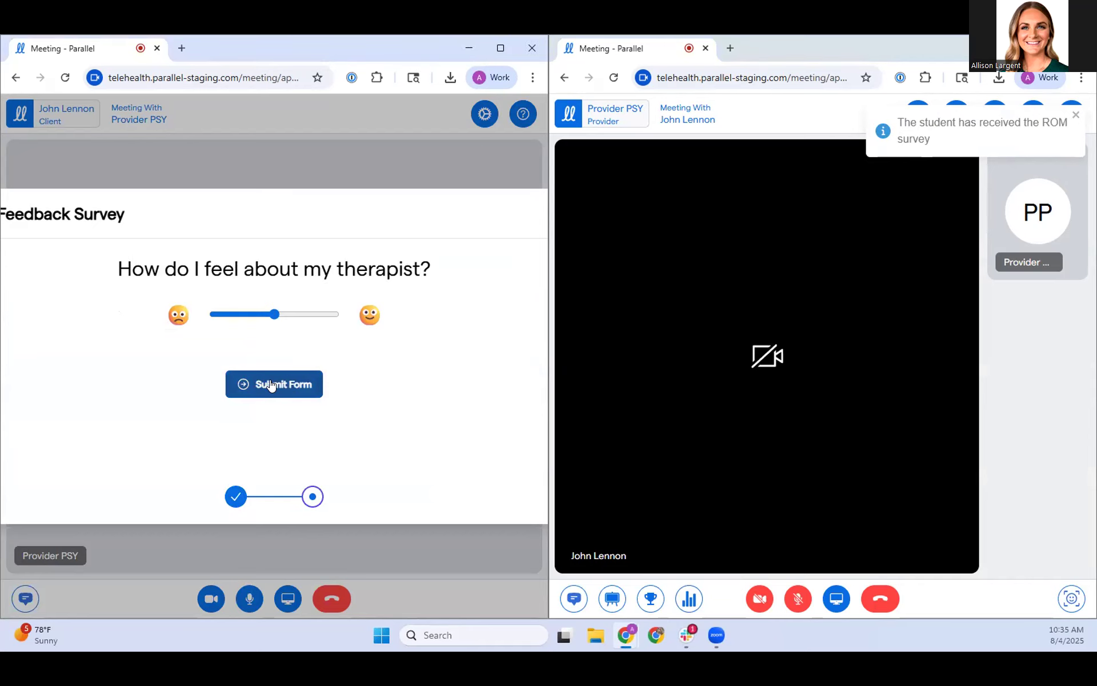
left_click(271, 384)
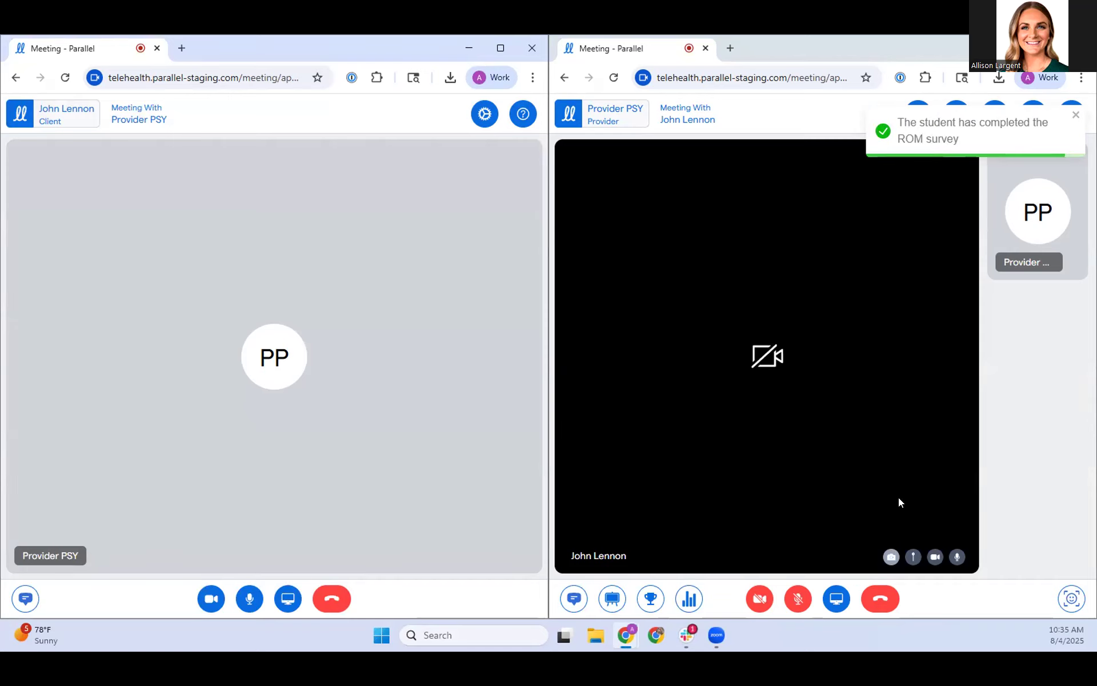
left_click(880, 598)
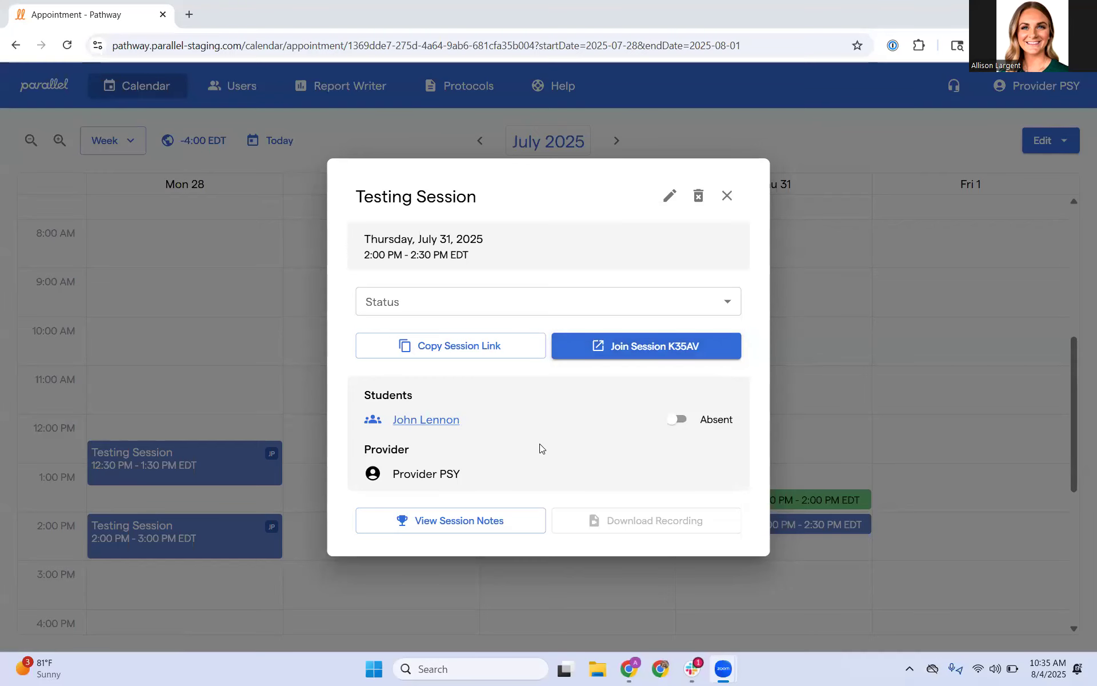
Step: Try to mark the 2:00 PM testing session on July 31 as Occurred
left_click(634, 454)
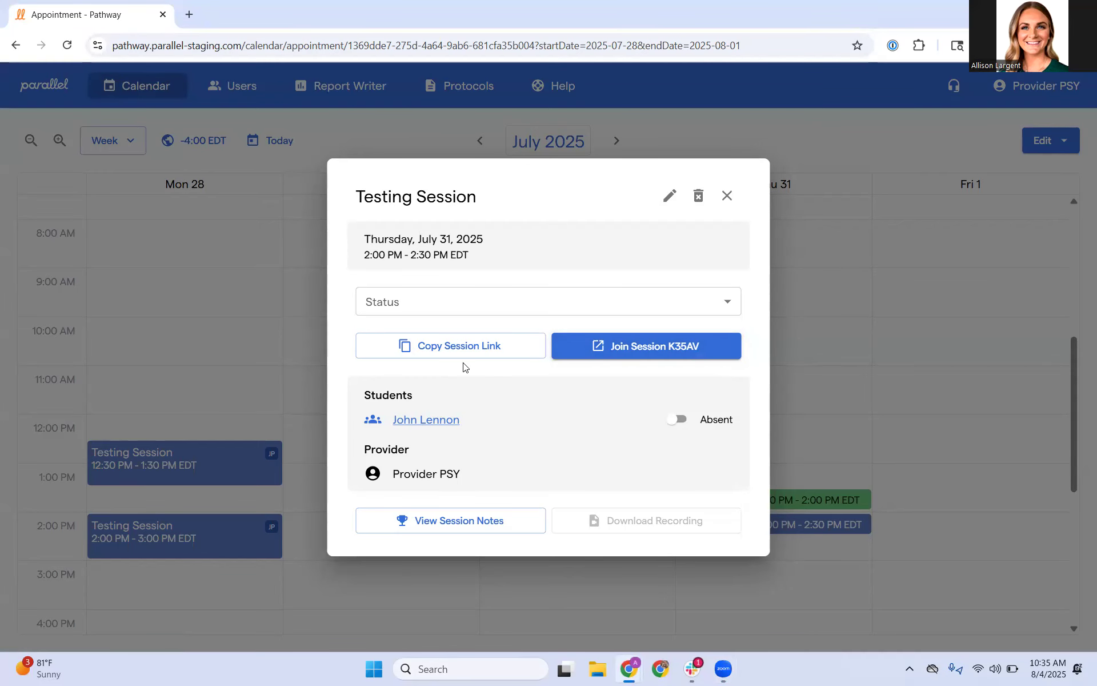
left_click(451, 303)
left_click(446, 360)
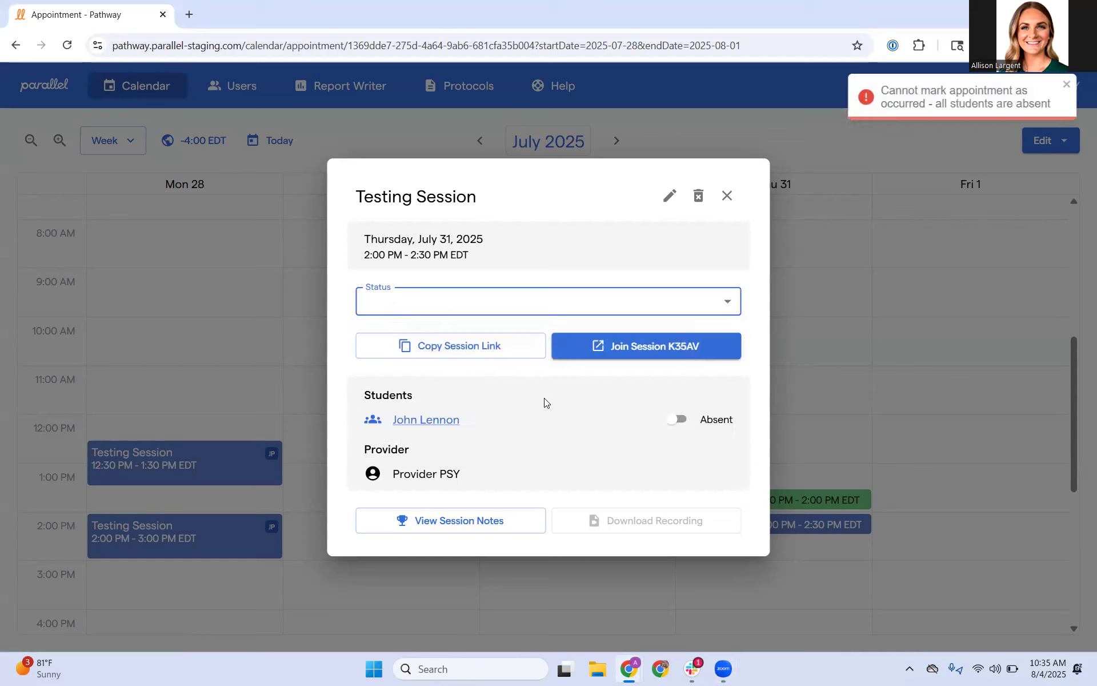
Step: Mark the student as present in the testing session and choose Occurred as the session status
left_click(683, 421)
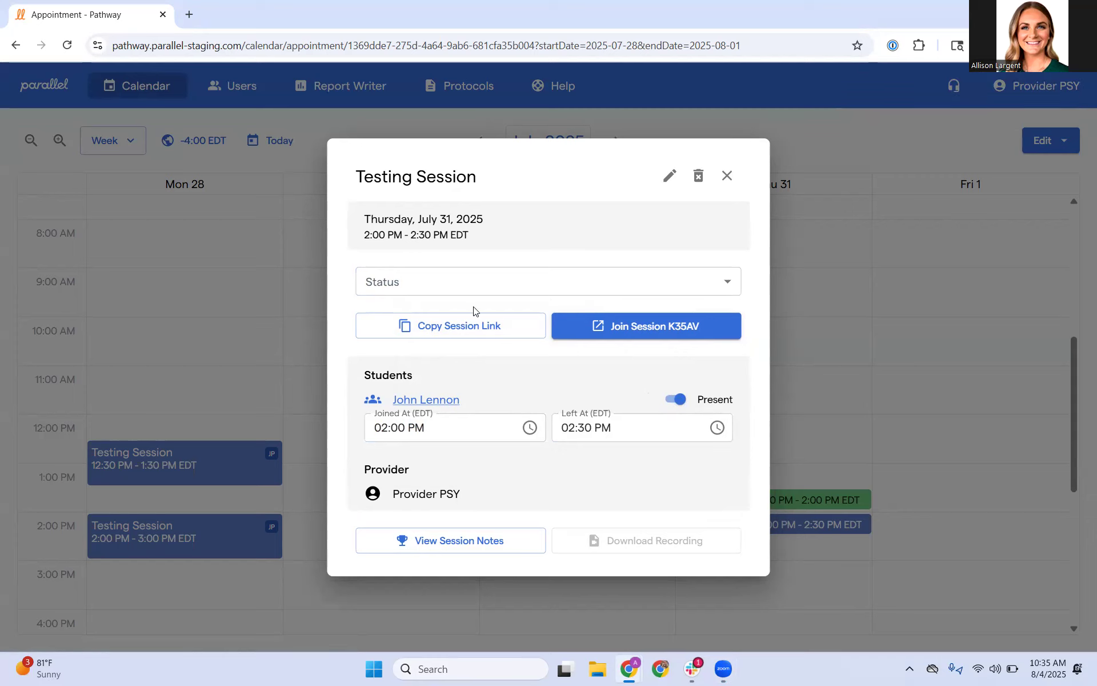
left_click(469, 283)
left_click(454, 344)
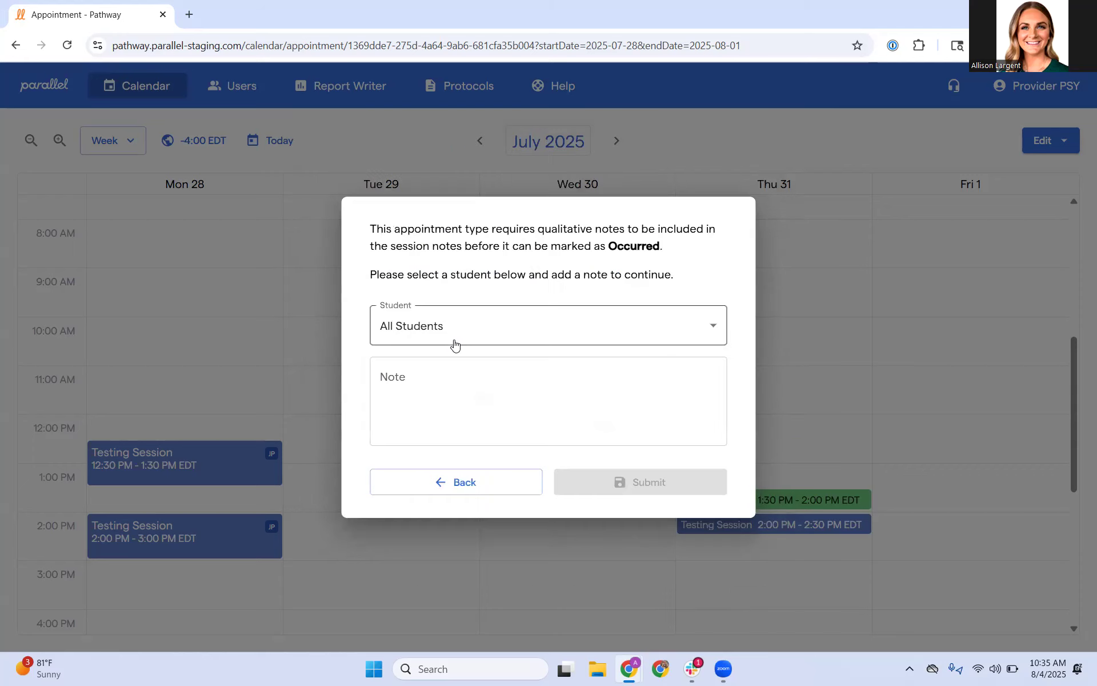
Step: Submit the required note "WISC completed" for all students and close the testing session's details
left_click(488, 393)
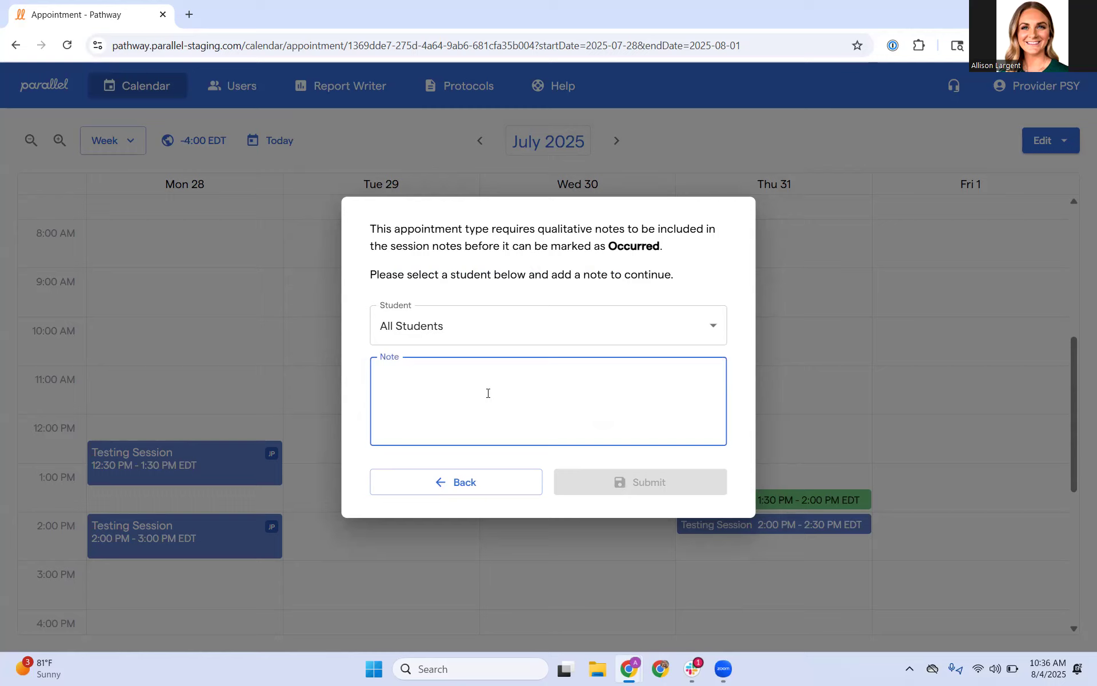
type("WISC completed")
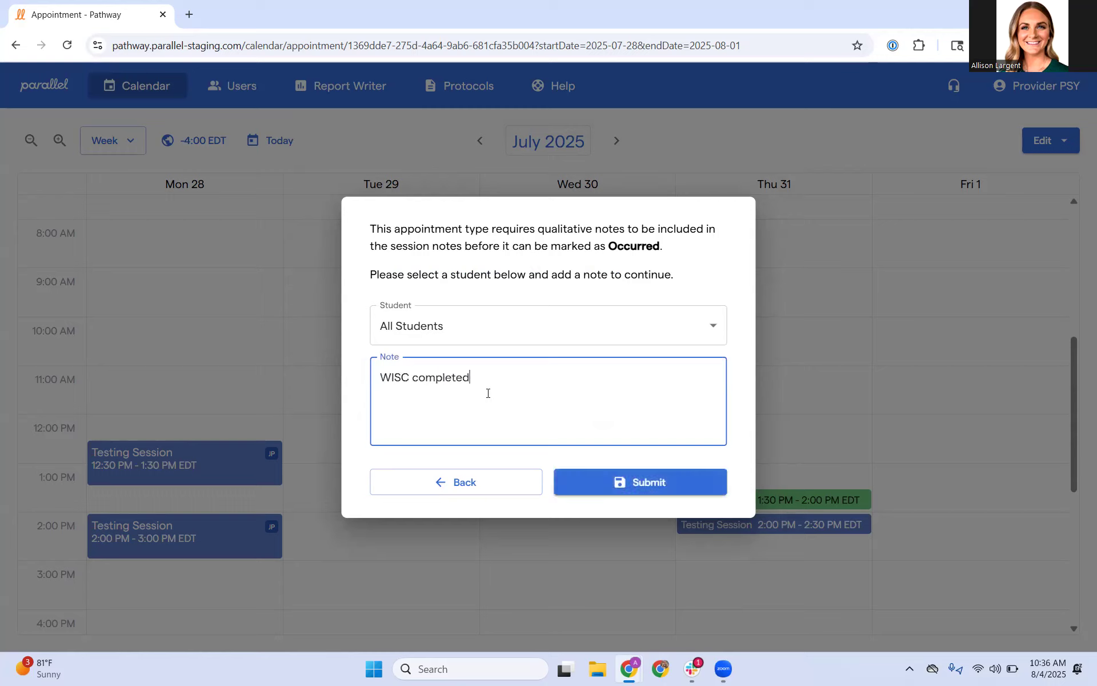
left_click(628, 475)
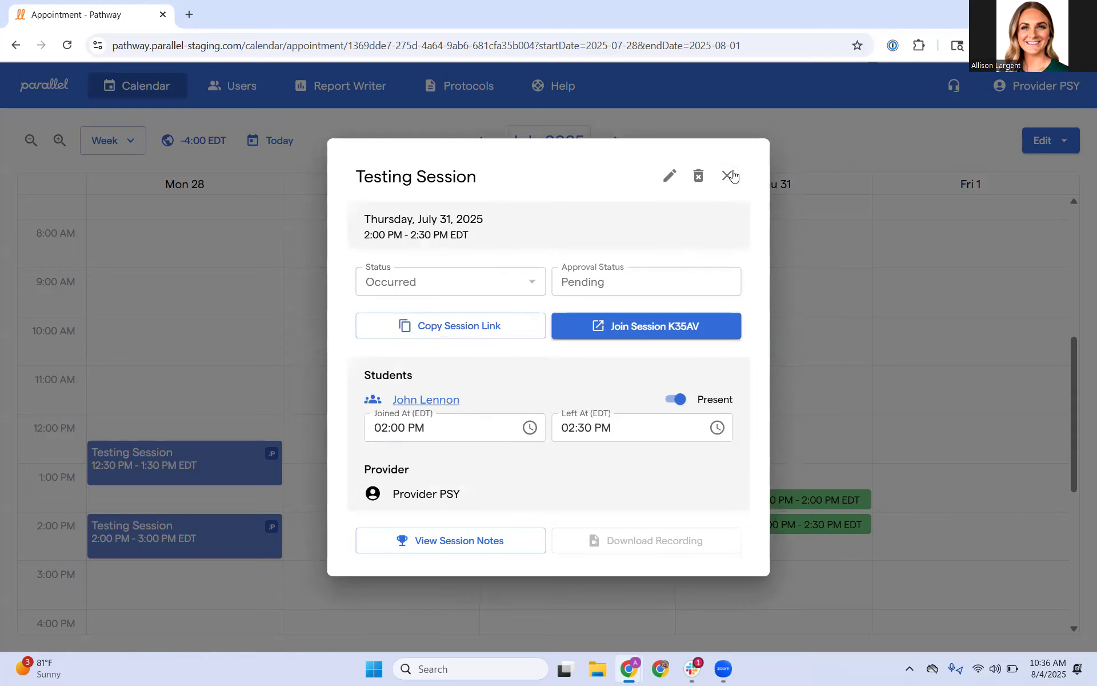
left_click(728, 176)
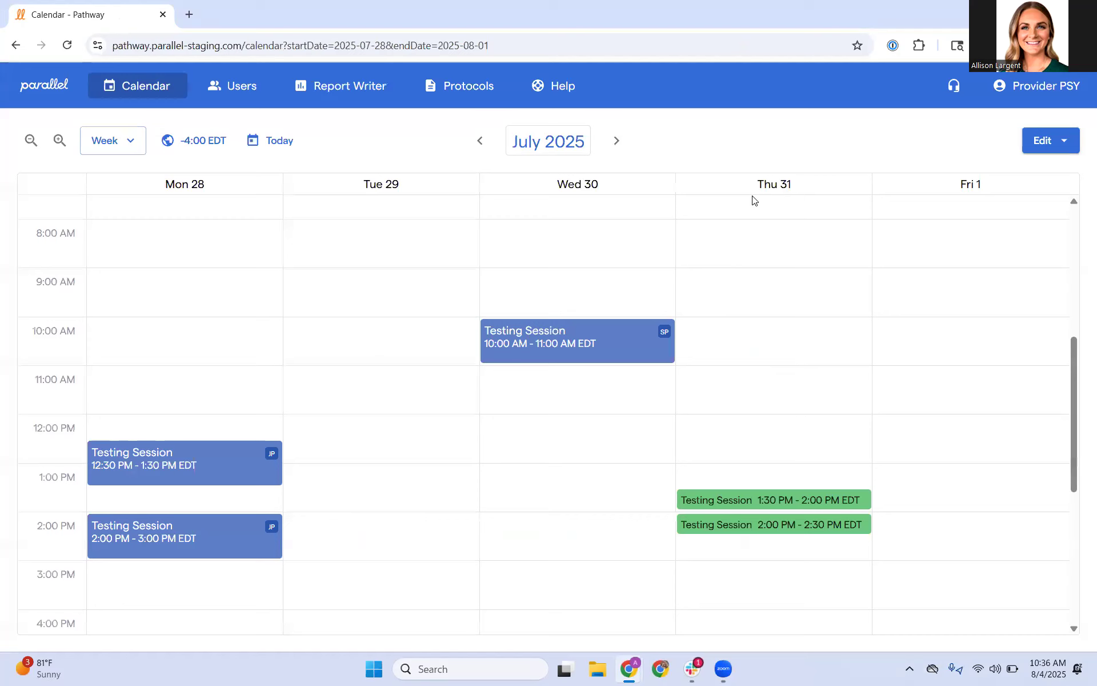
mouse_move(749, 530)
mouse_move(724, 672)
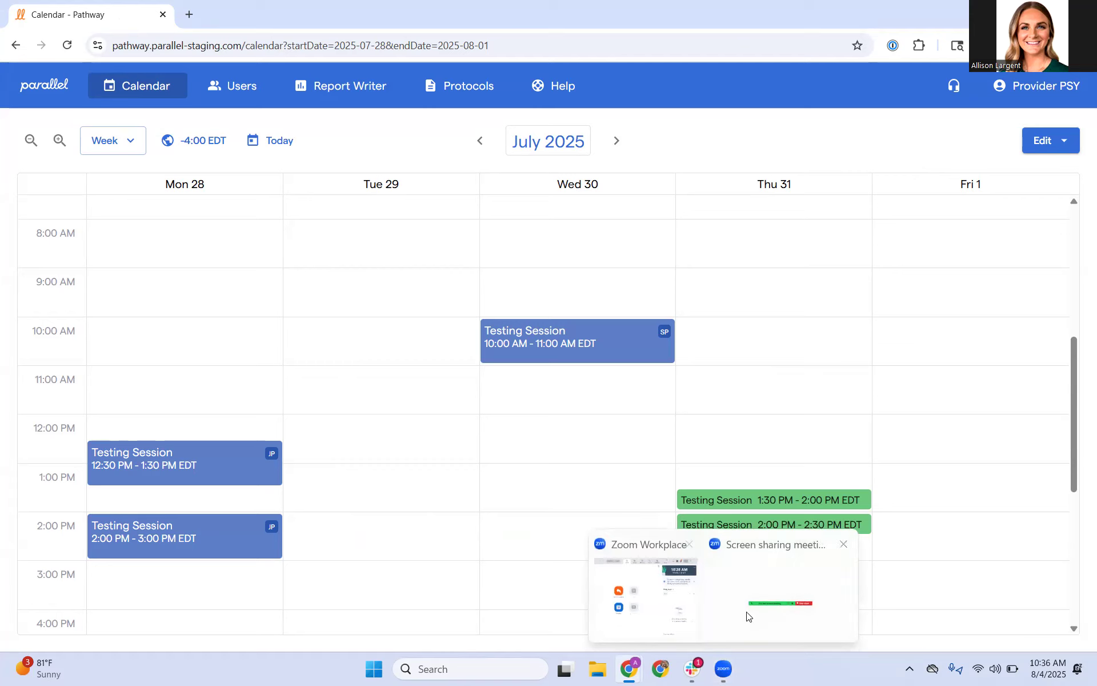
left_click(790, 613)
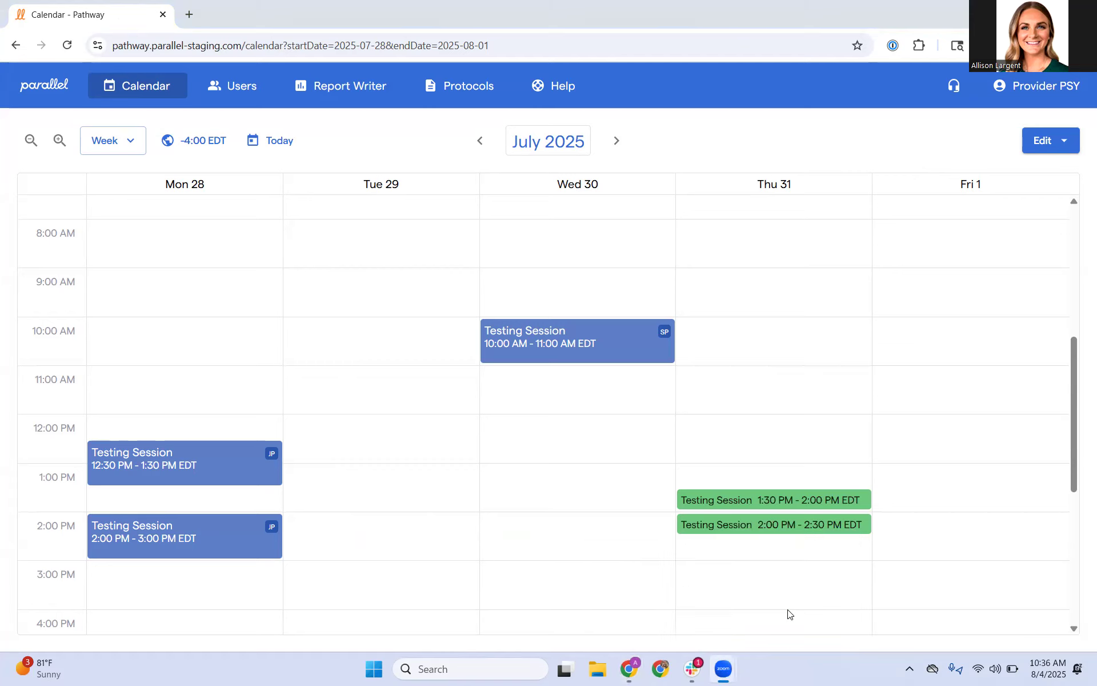